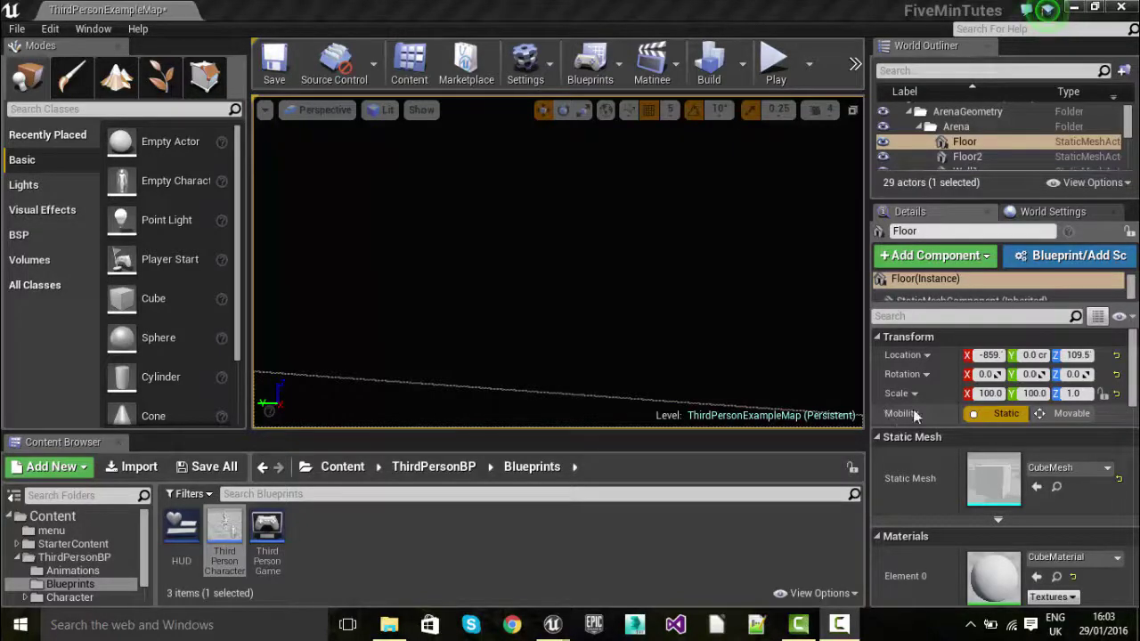
{"action": "right_click_drag", "start_coordinate": [556, 214], "coordinate": [255, 207]}
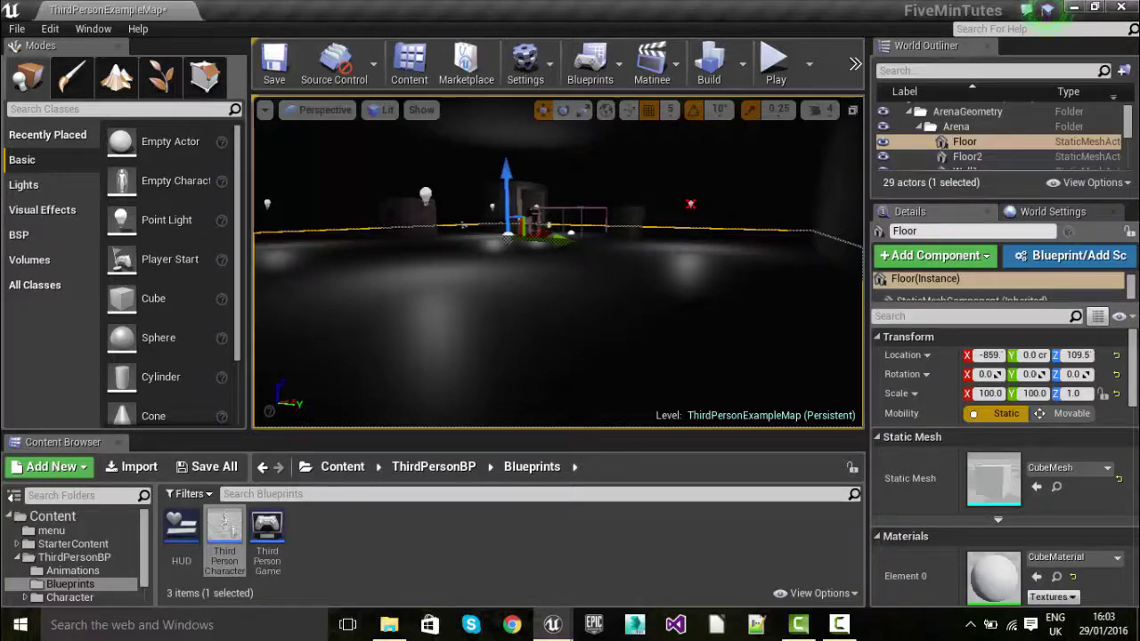
{"action": "key", "text": "w"}
{"action": "right_click_drag", "start_coordinate": [571, 242], "coordinate": [433, 243]}
{"action": "key", "text": "s"}
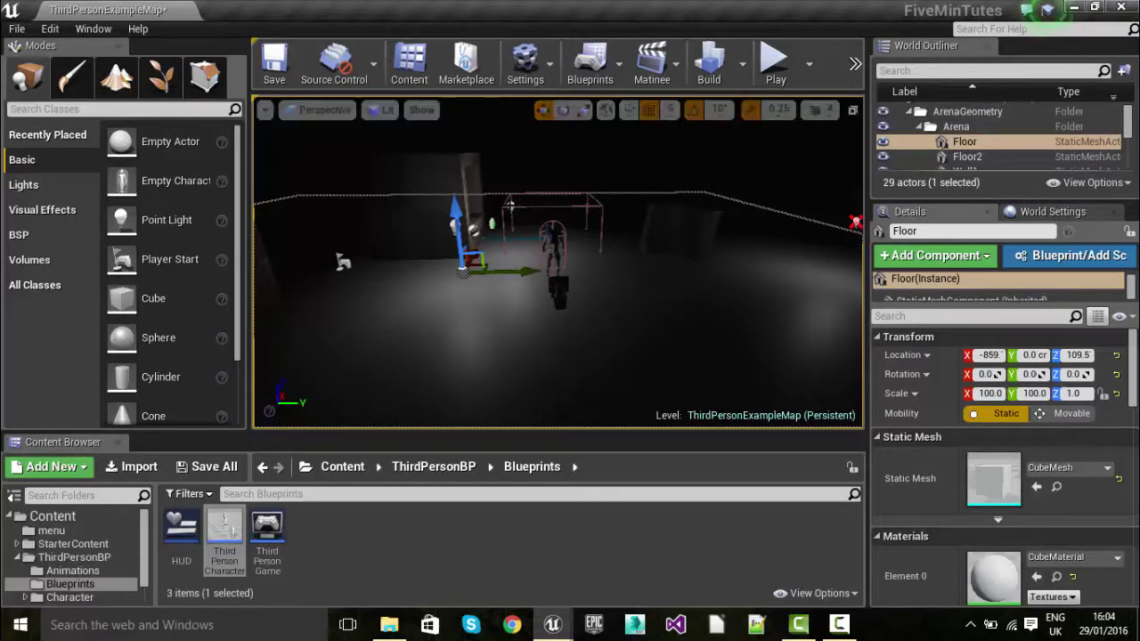
{"action": "right_click_drag", "start_coordinate": [737, 261], "coordinate": [677, 258]}
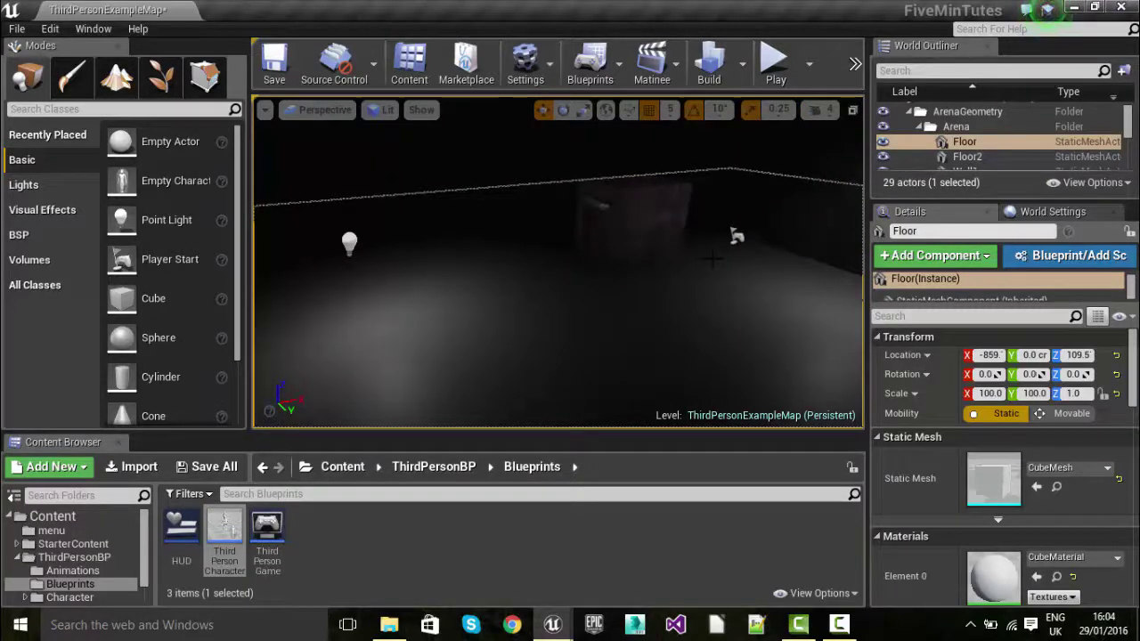
- Open the ThirdPersonCharacter blueprint and show the character in its 3D viewport
{"action": "left_click", "coordinate": [365, 543]}
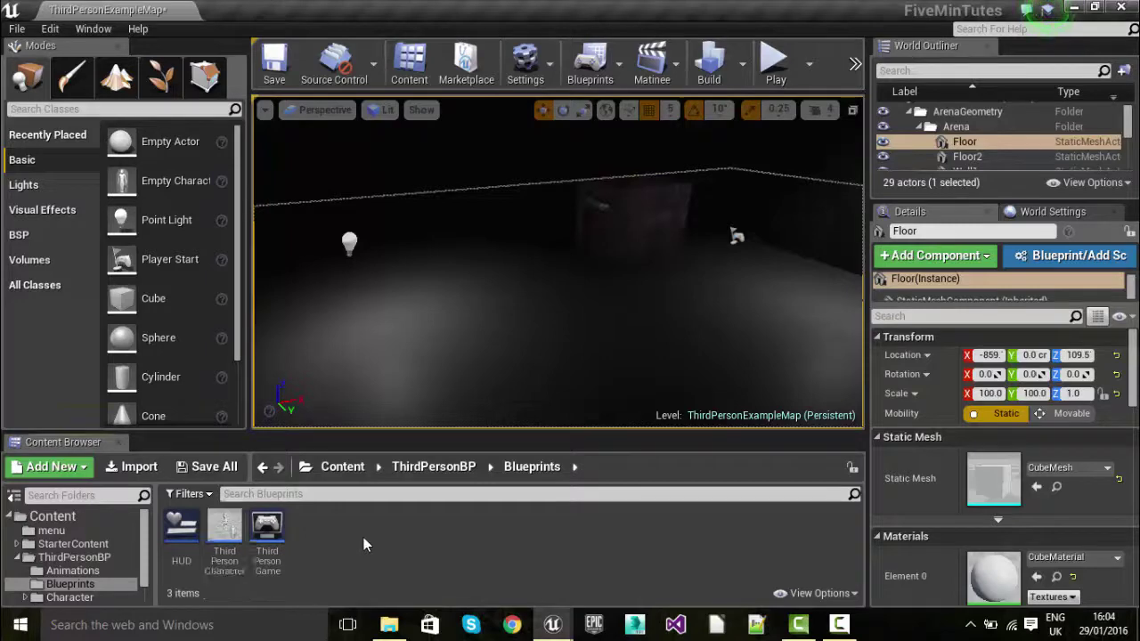
{"action": "double_click", "coordinate": [227, 539]}
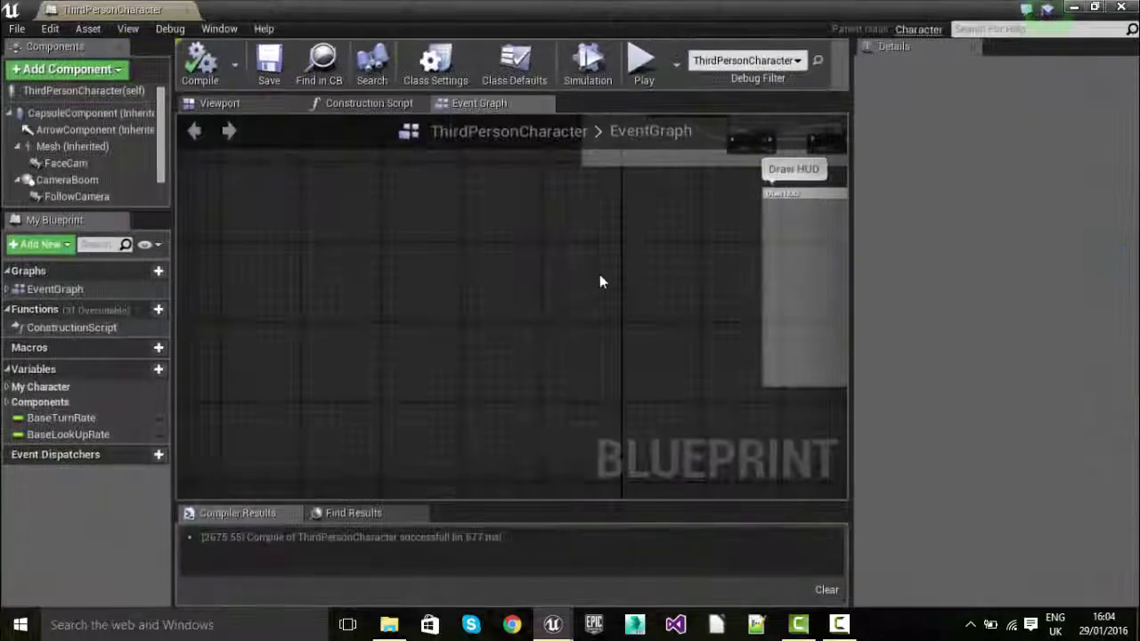
{"action": "scroll", "coordinate": [653, 273], "scroll_direction": "down", "scroll_amount": 3}
{"action": "scroll", "coordinate": [662, 282], "scroll_direction": "up", "scroll_amount": 4}
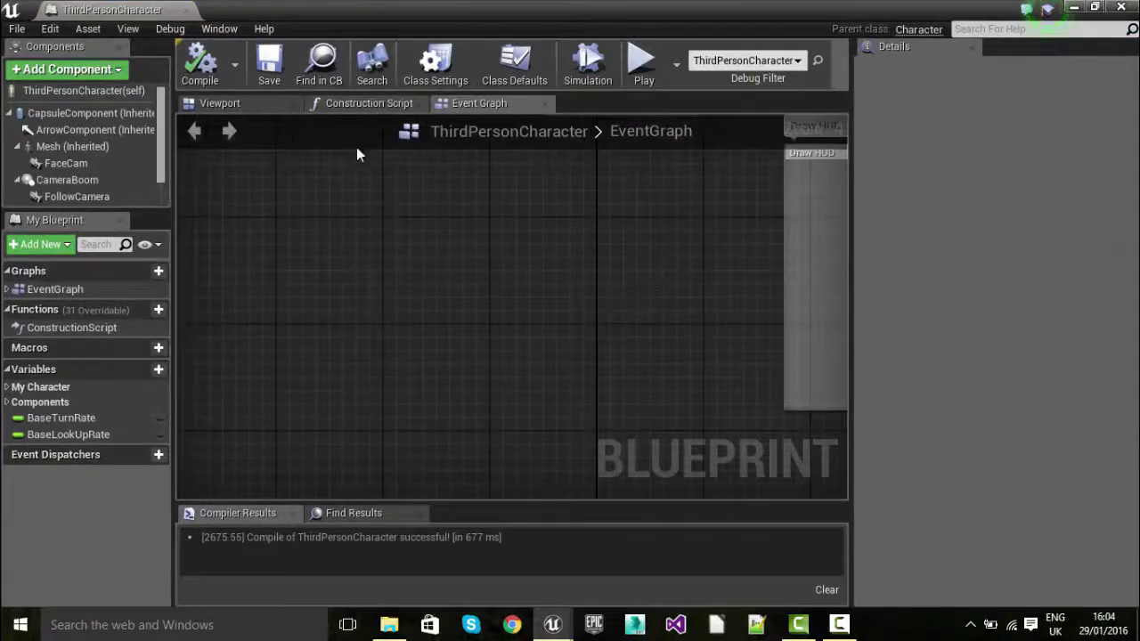
{"action": "left_click", "coordinate": [245, 103]}
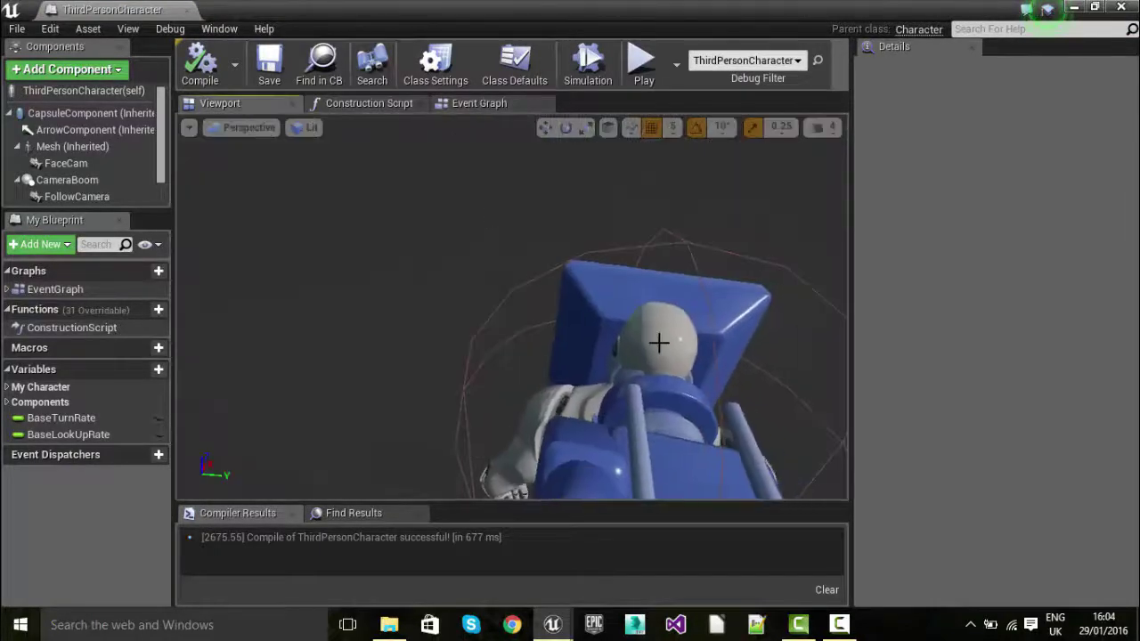
{"action": "scroll", "coordinate": [659, 345], "scroll_direction": "down", "scroll_amount": 5}
{"action": "right_click_drag", "start_coordinate": [659, 351], "coordinate": [459, 203]}
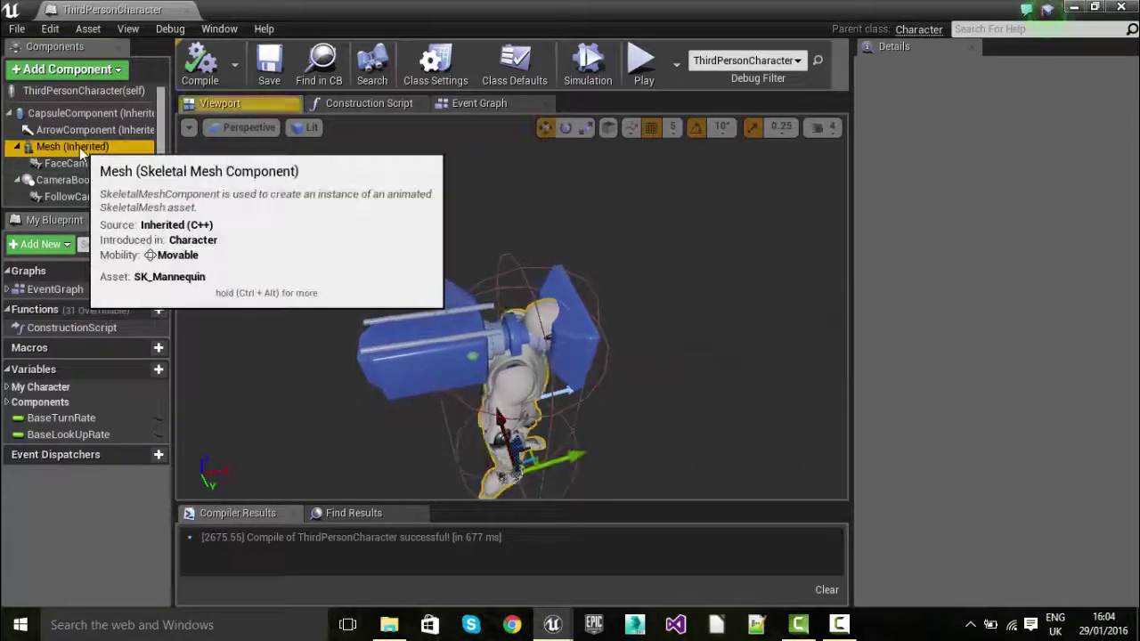
- Add a Spot Light component to the character, keeping the default name SpotLight
{"action": "left_click", "coordinate": [76, 149]}
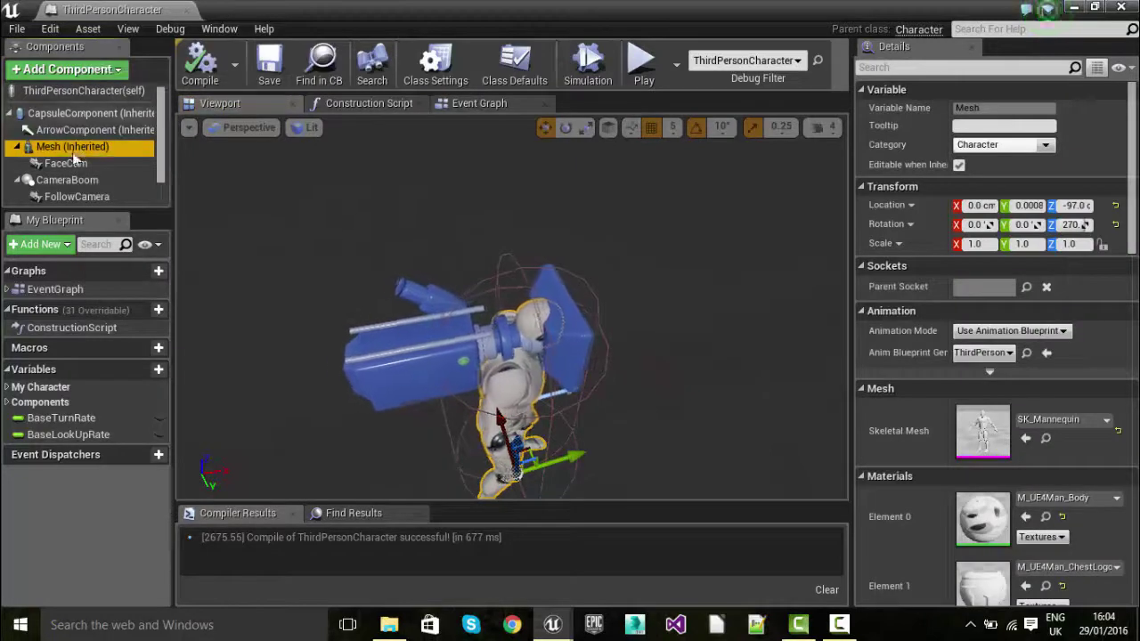
{"action": "left_click", "coordinate": [67, 69]}
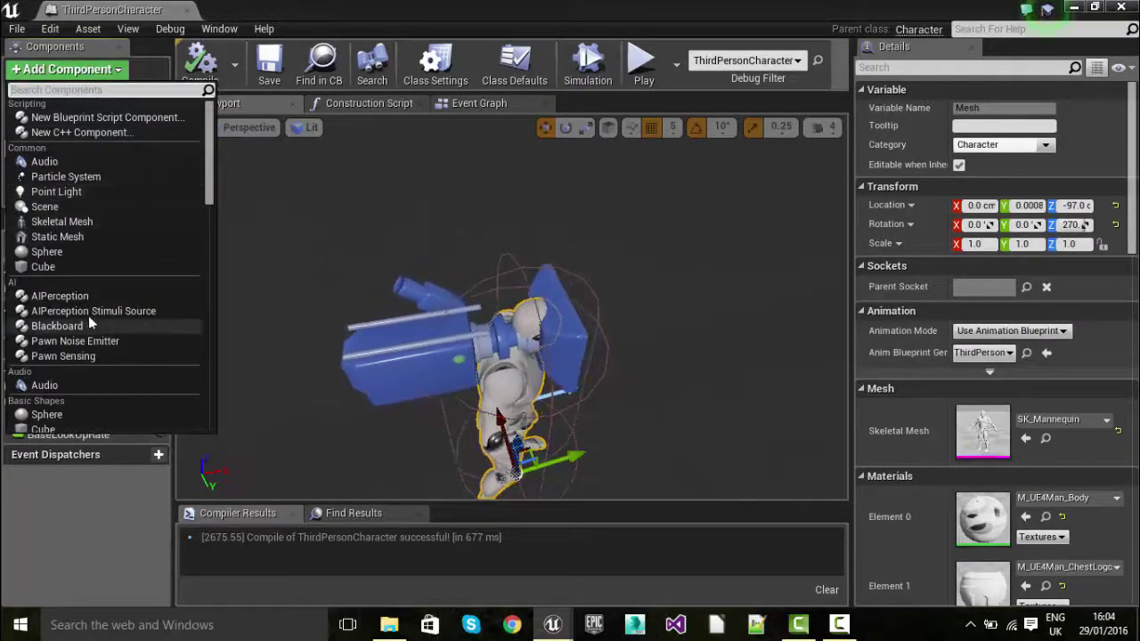
{"action": "scroll", "coordinate": [87, 318], "scroll_direction": "down", "scroll_amount": 1}
{"action": "scroll", "coordinate": [60, 226], "scroll_direction": "down", "scroll_amount": 1}
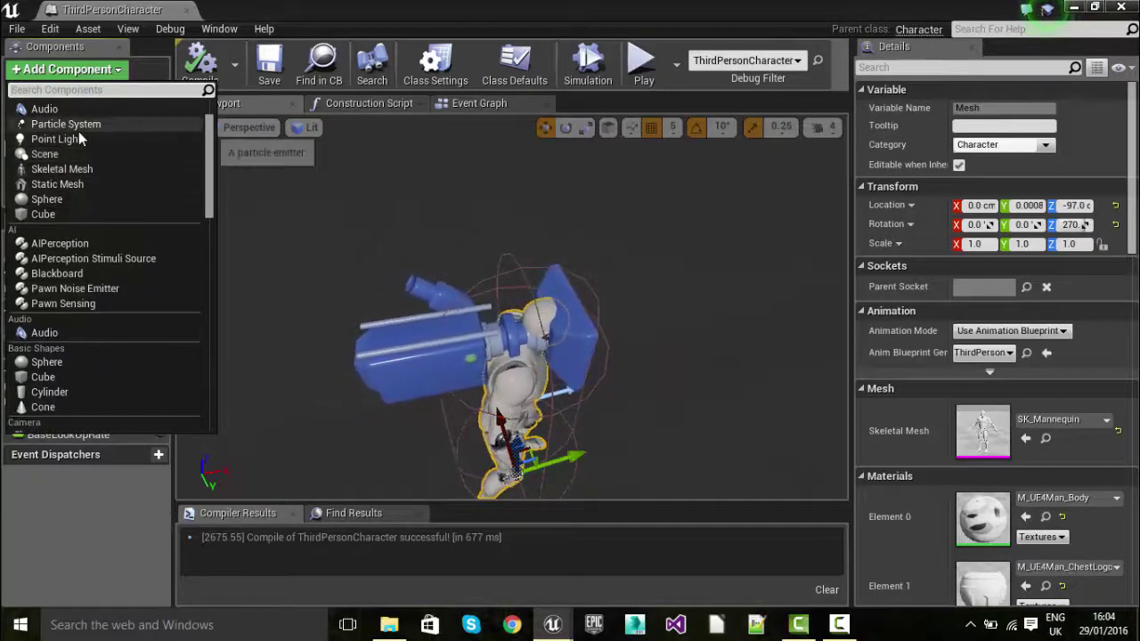
{"action": "scroll", "coordinate": [101, 286], "scroll_direction": "down", "scroll_amount": 1}
{"action": "scroll", "coordinate": [101, 287], "scroll_direction": "down", "scroll_amount": 3}
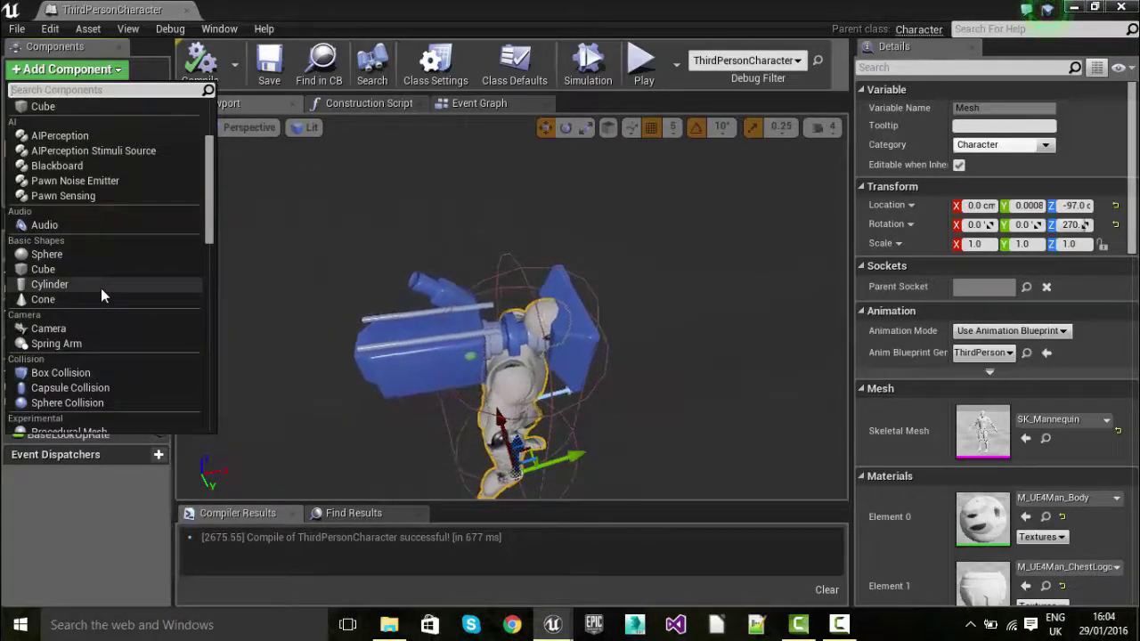
{"action": "scroll", "coordinate": [100, 288], "scroll_direction": "down", "scroll_amount": 5}
{"action": "scroll", "coordinate": [102, 288], "scroll_direction": "down", "scroll_amount": 2}
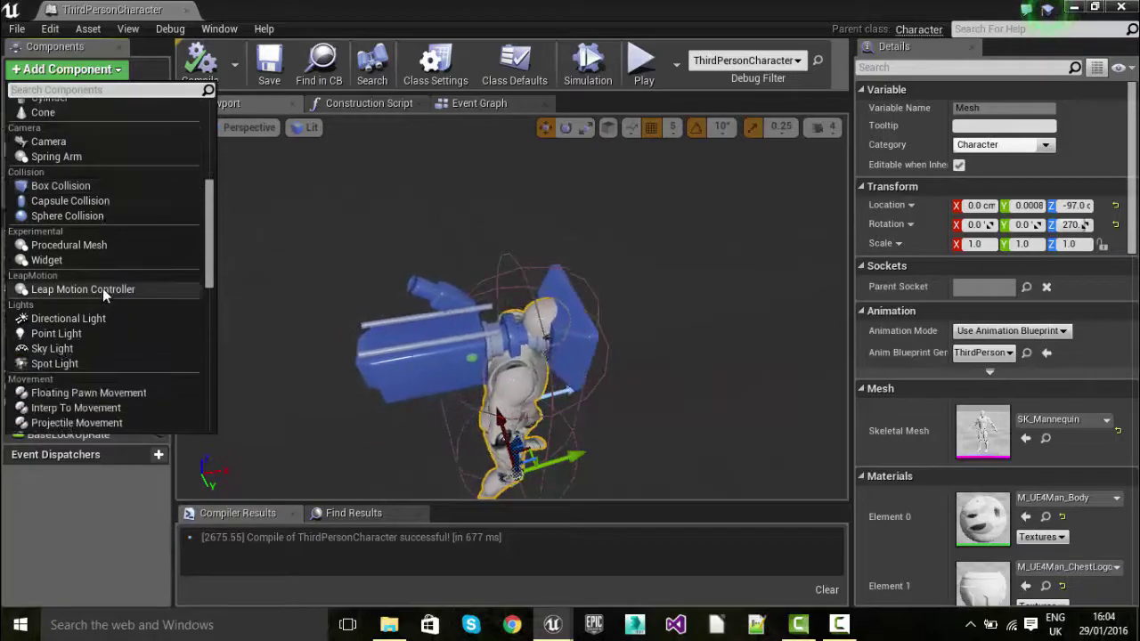
{"action": "left_click", "coordinate": [65, 363]}
{"action": "scroll", "coordinate": [649, 400], "scroll_direction": "down", "scroll_amount": 3}
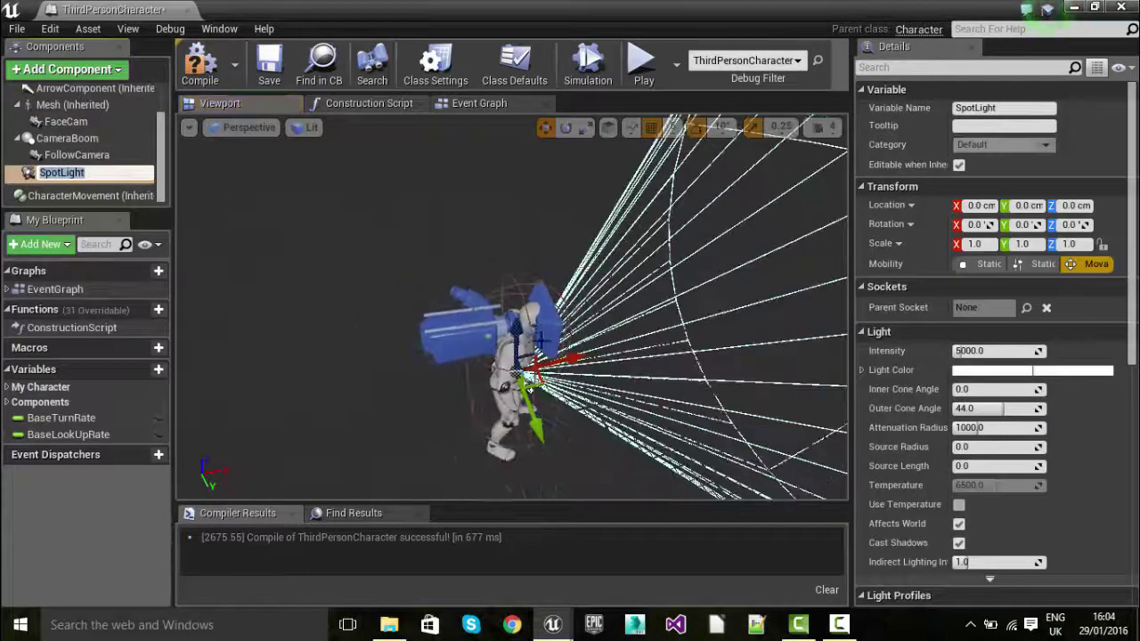
{"action": "key", "text": "Return"}
- Move the SpotLight in front of the character's face, to about X 30 cm and Z 50 cm
{"action": "right_click_drag", "start_coordinate": [530, 389], "coordinate": [578, 399]}
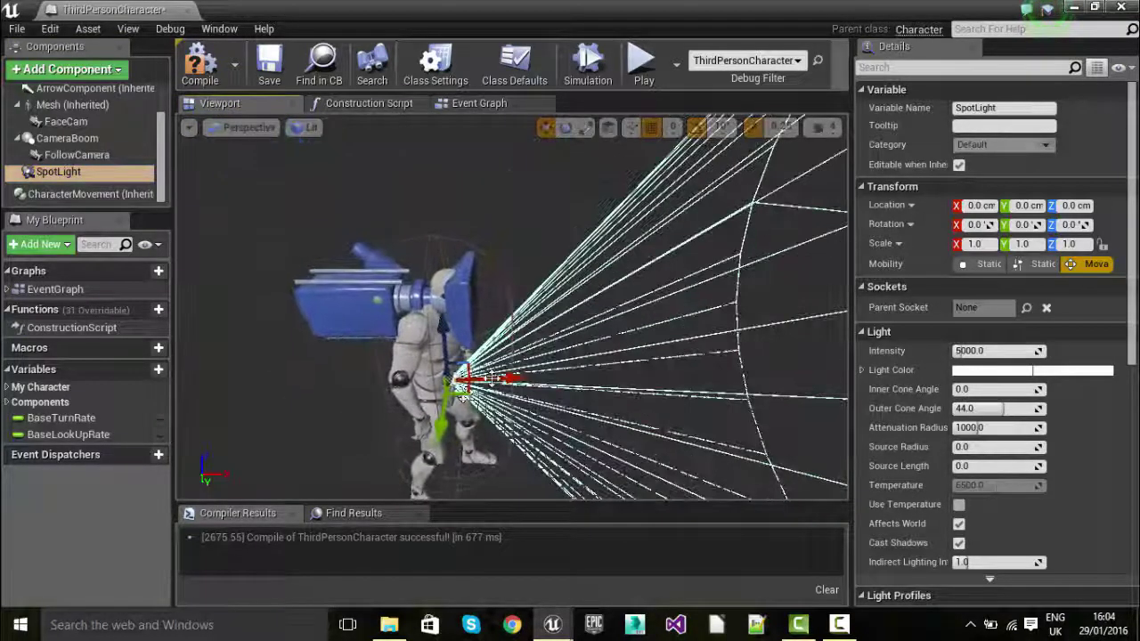
{"action": "left_click_drag", "start_coordinate": [506, 383], "coordinate": [543, 383]}
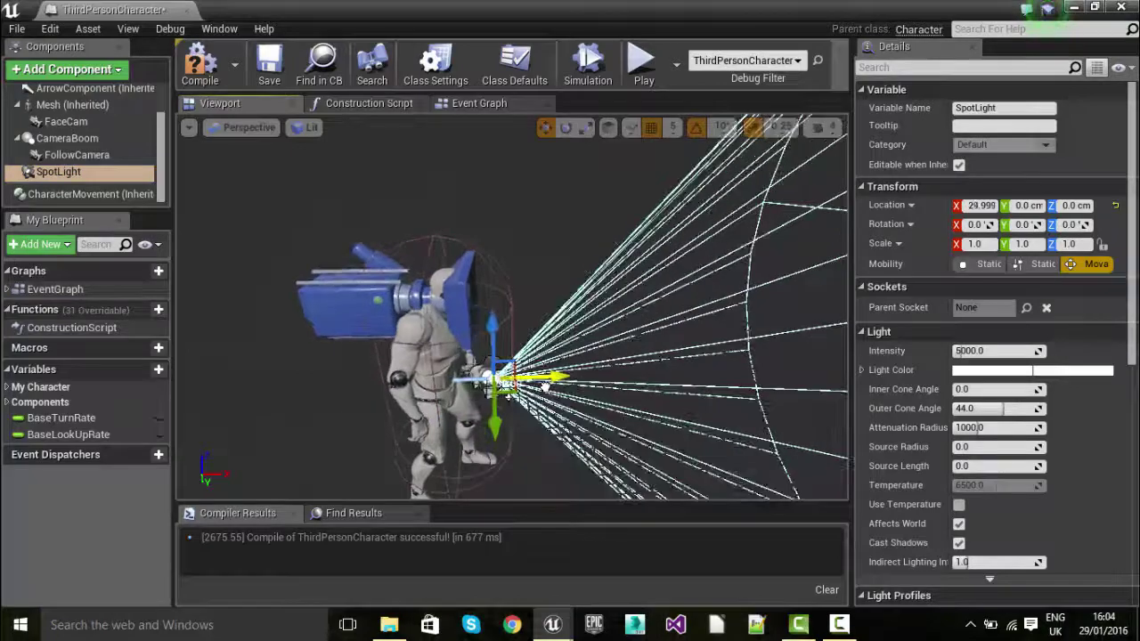
{"action": "left_click_drag", "start_coordinate": [491, 341], "coordinate": [491, 272]}
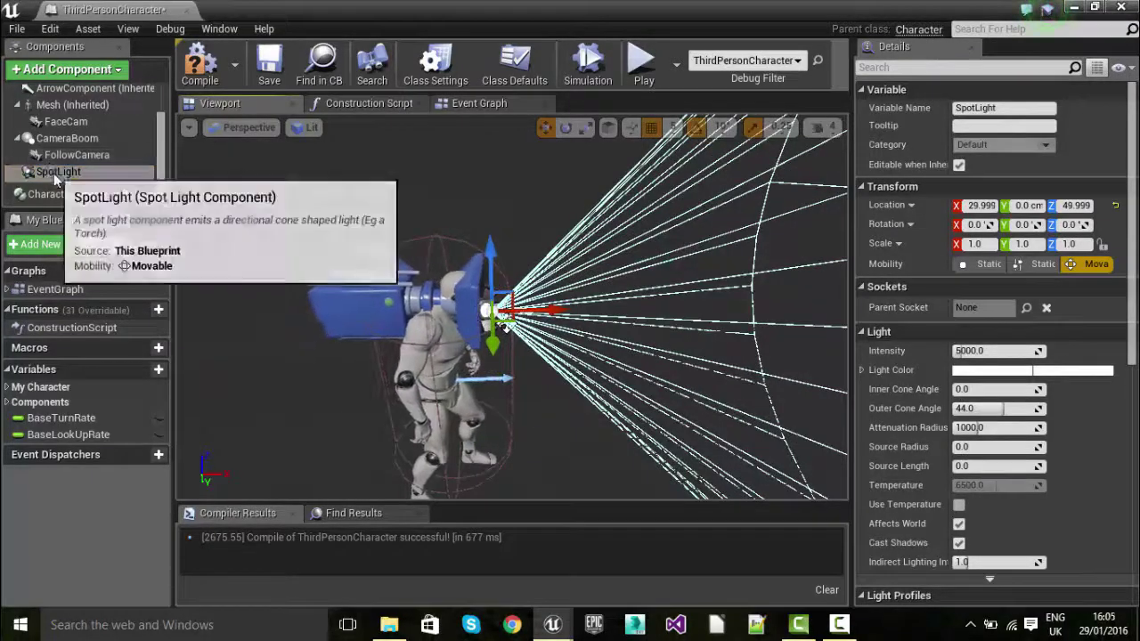
- Parent the SpotLight to the Mesh component and set its parent socket to the head bone
{"action": "left_click_drag", "start_coordinate": [58, 172], "coordinate": [71, 107]}
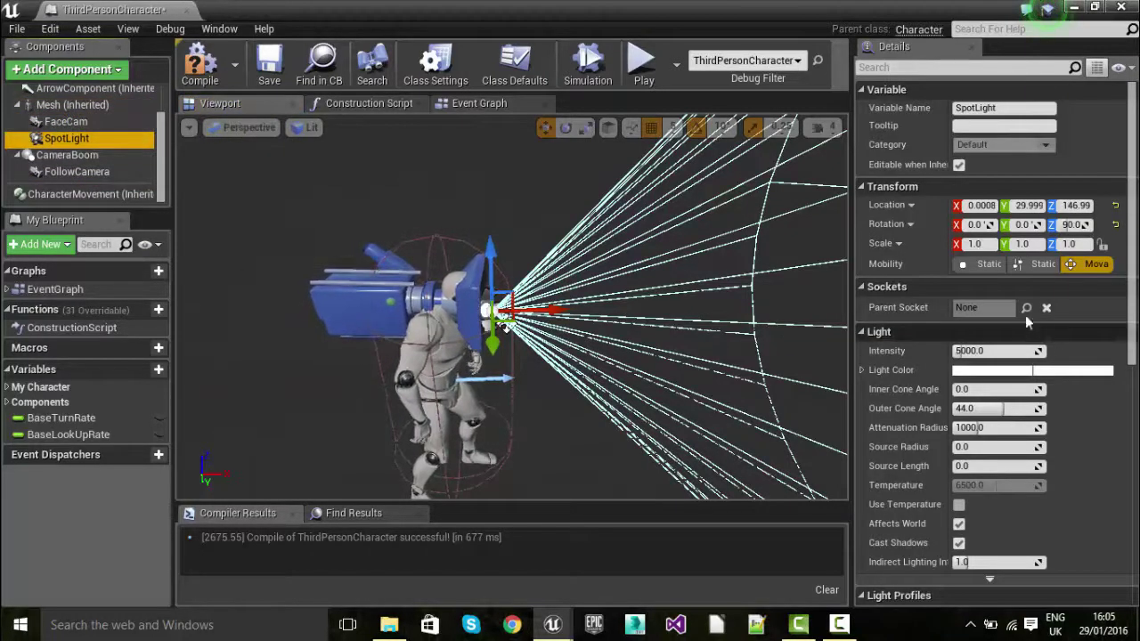
{"action": "left_click", "coordinate": [1029, 308]}
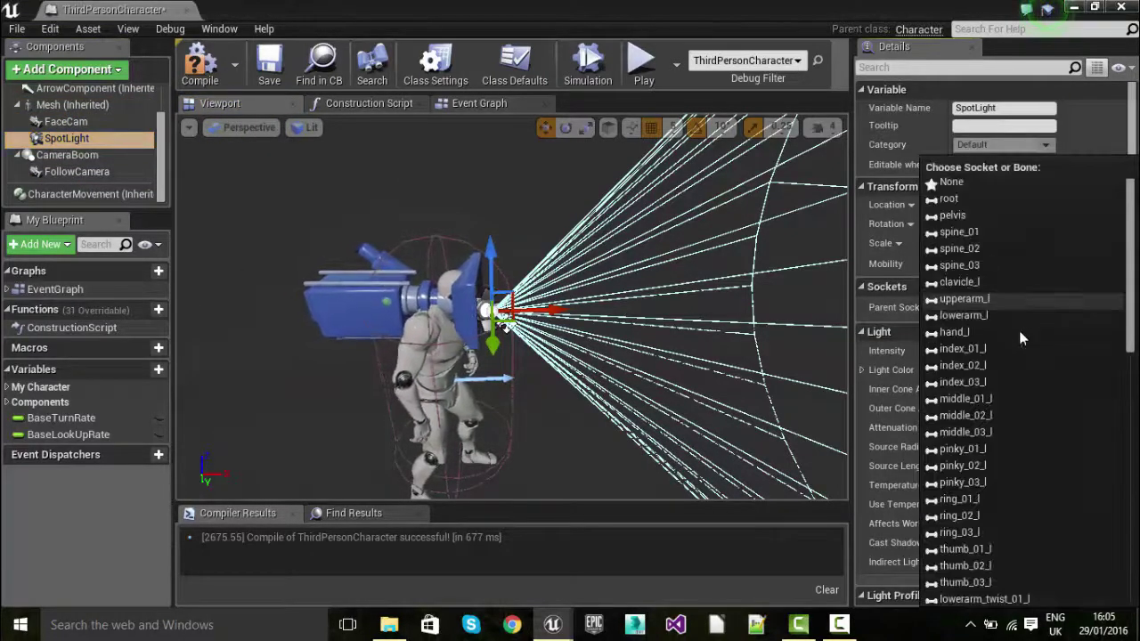
{"action": "scroll", "coordinate": [995, 445], "scroll_direction": "down", "scroll_amount": 2}
{"action": "scroll", "coordinate": [995, 447], "scroll_direction": "down", "scroll_amount": 1}
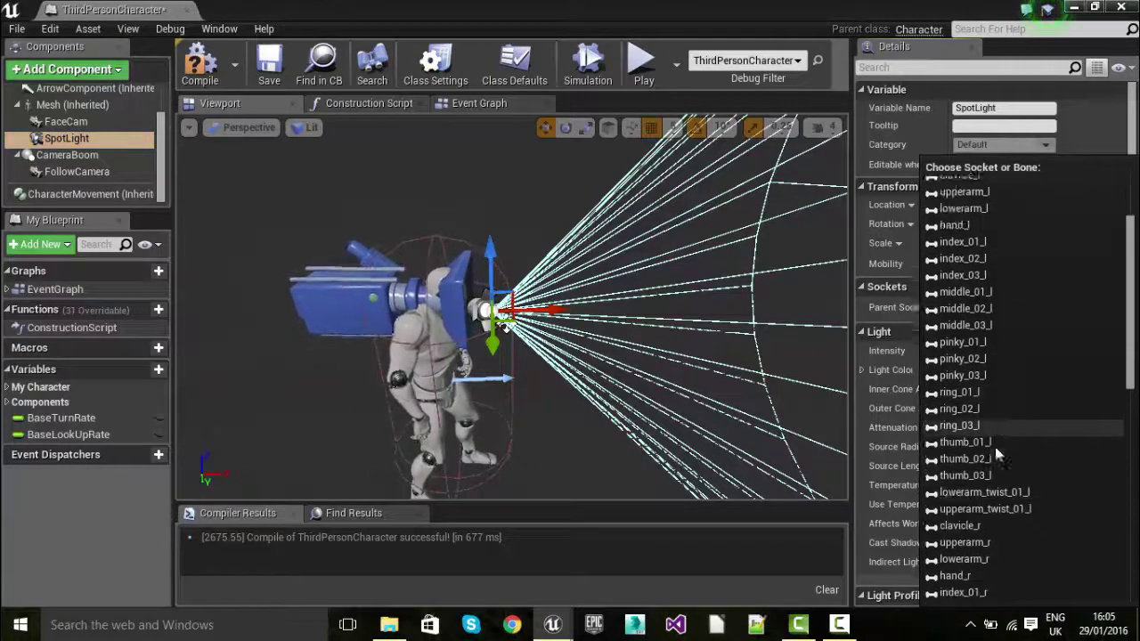
{"action": "scroll", "coordinate": [995, 446], "scroll_direction": "down", "scroll_amount": 1}
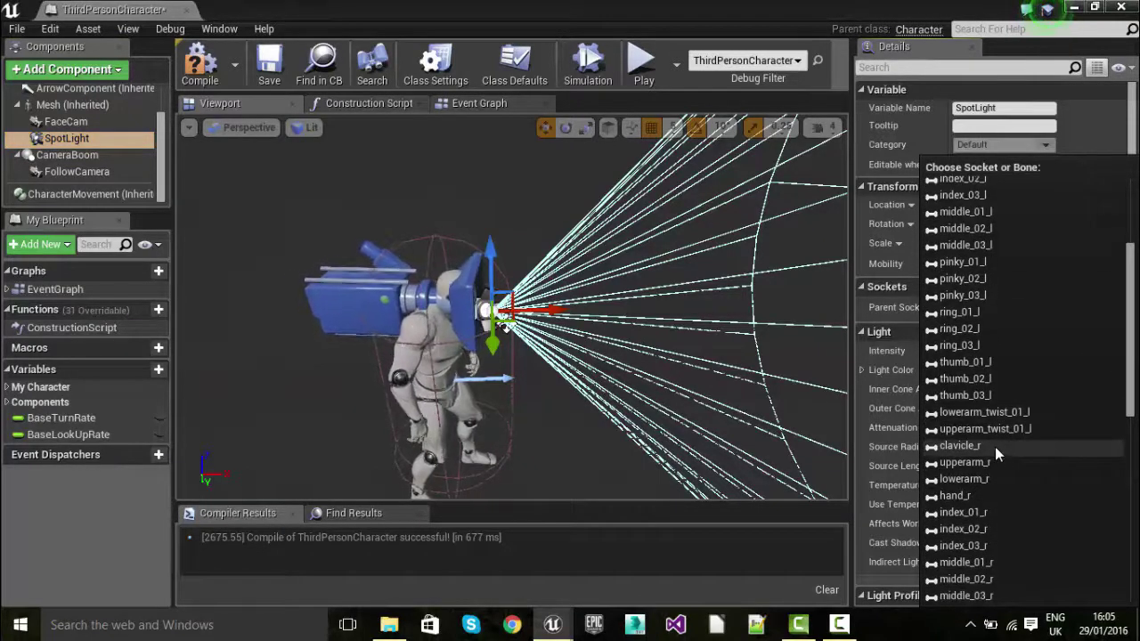
{"action": "scroll", "coordinate": [995, 446], "scroll_direction": "down", "scroll_amount": 1}
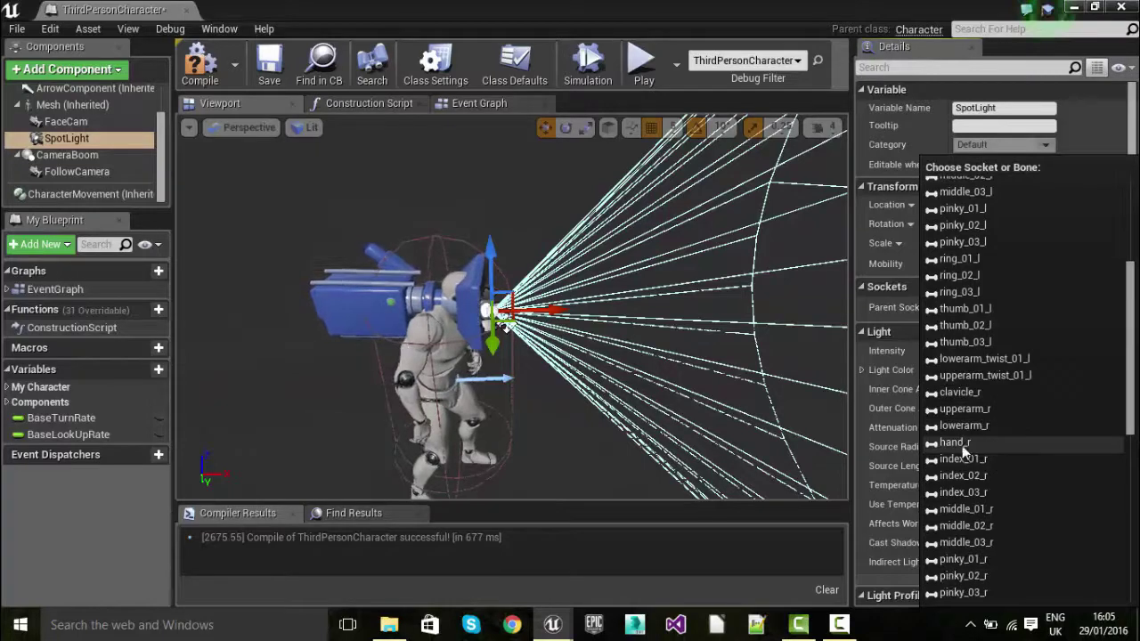
{"action": "scroll", "coordinate": [995, 446], "scroll_direction": "down", "scroll_amount": 6}
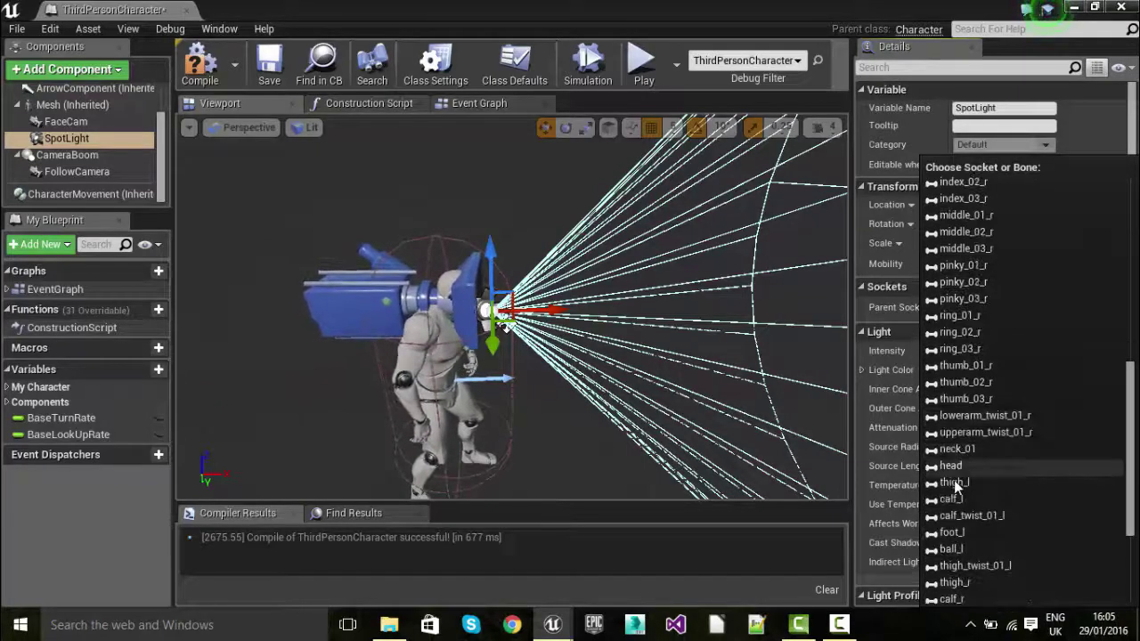
{"action": "left_click", "coordinate": [951, 466]}
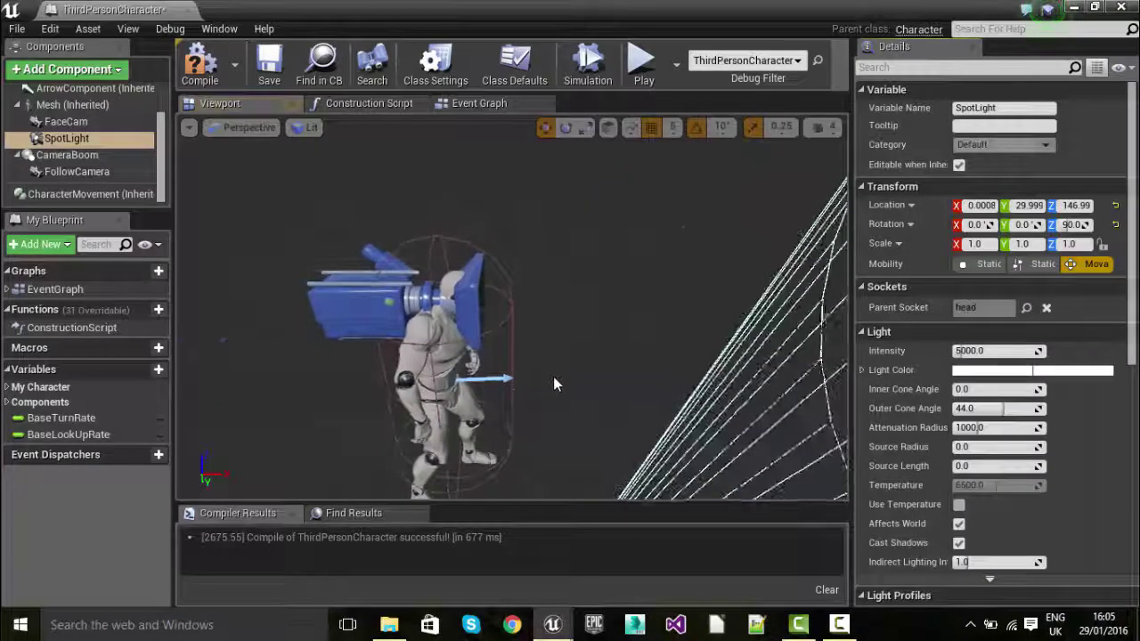
- Move the displaced SpotLight back in front of the character's face, to a Z location of about -3 cm
{"action": "scroll", "coordinate": [554, 379], "scroll_direction": "down", "scroll_amount": 4}
{"action": "right_click_drag", "start_coordinate": [592, 389], "coordinate": [450, 388]}
{"action": "left_click_drag", "start_coordinate": [594, 396], "coordinate": [396, 346]}
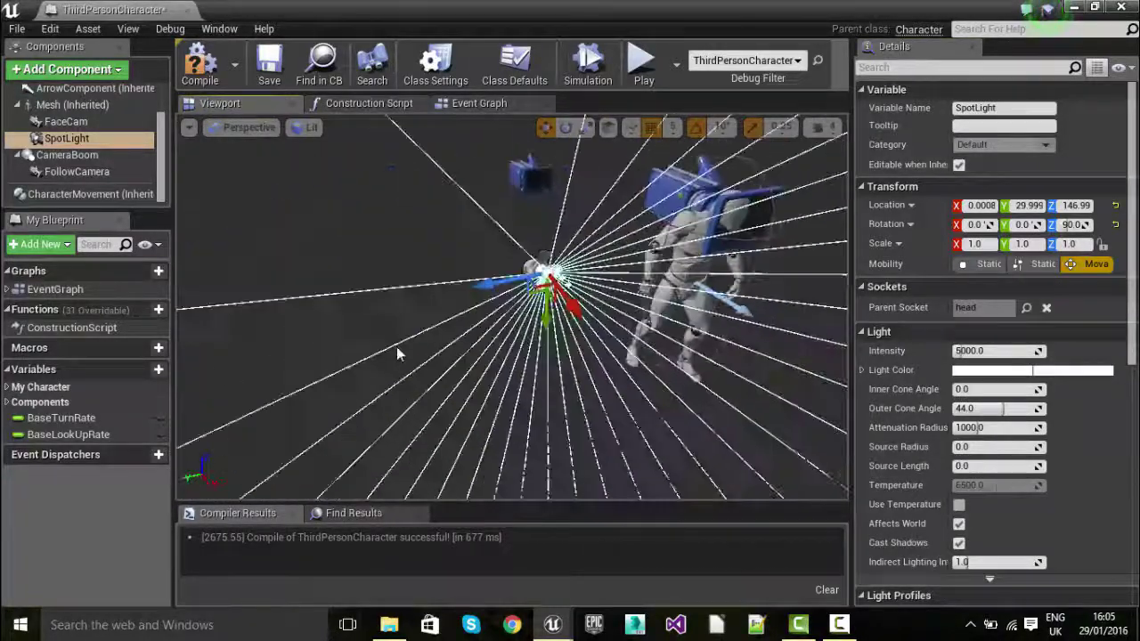
{"action": "left_click_drag", "start_coordinate": [490, 281], "coordinate": [686, 239]}
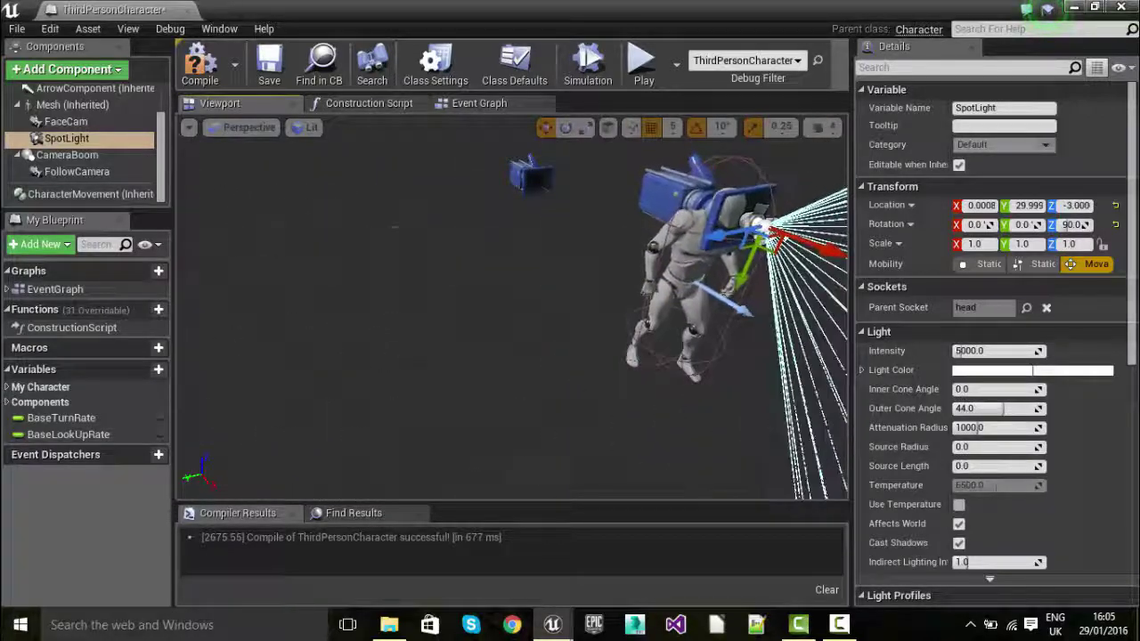
- Centre the SpotLight sideways on the character's head by shifting its Z location to about 2 cm
{"action": "left_click_drag", "start_coordinate": [570, 357], "coordinate": [629, 360]}
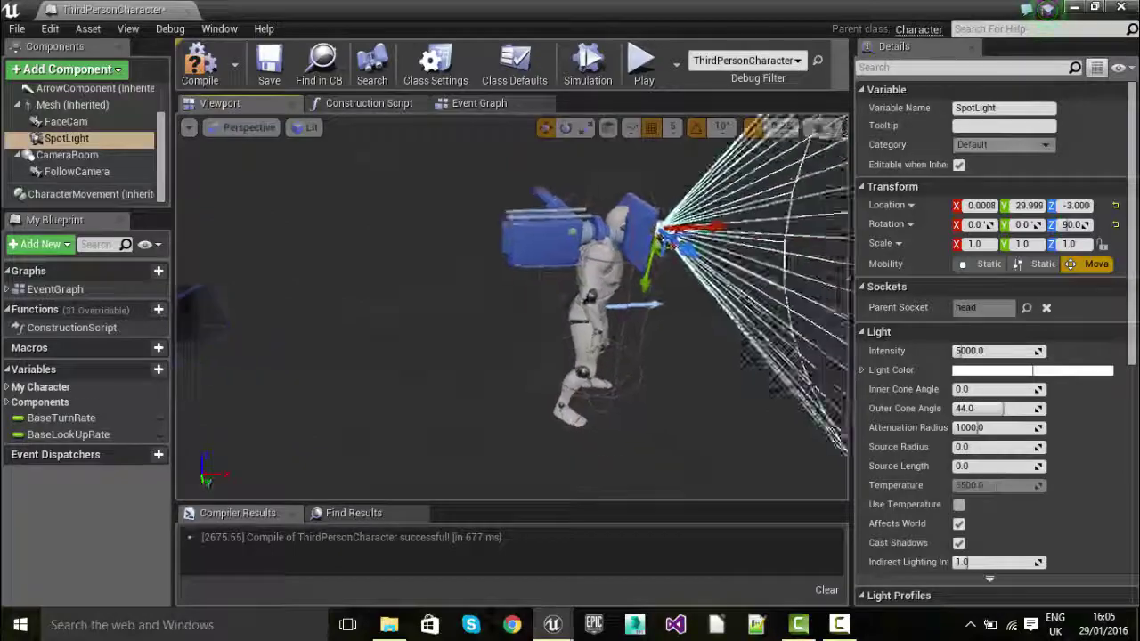
{"action": "right_click_drag", "start_coordinate": [629, 361], "coordinate": [590, 350]}
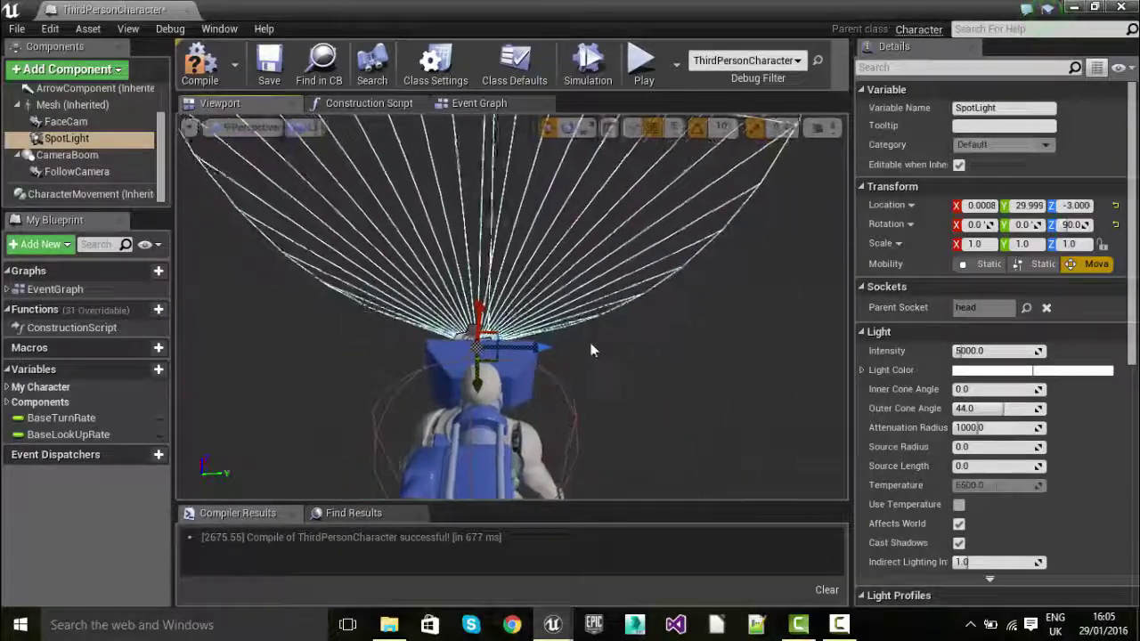
{"action": "left_click_drag", "start_coordinate": [538, 351], "coordinate": [544, 354]}
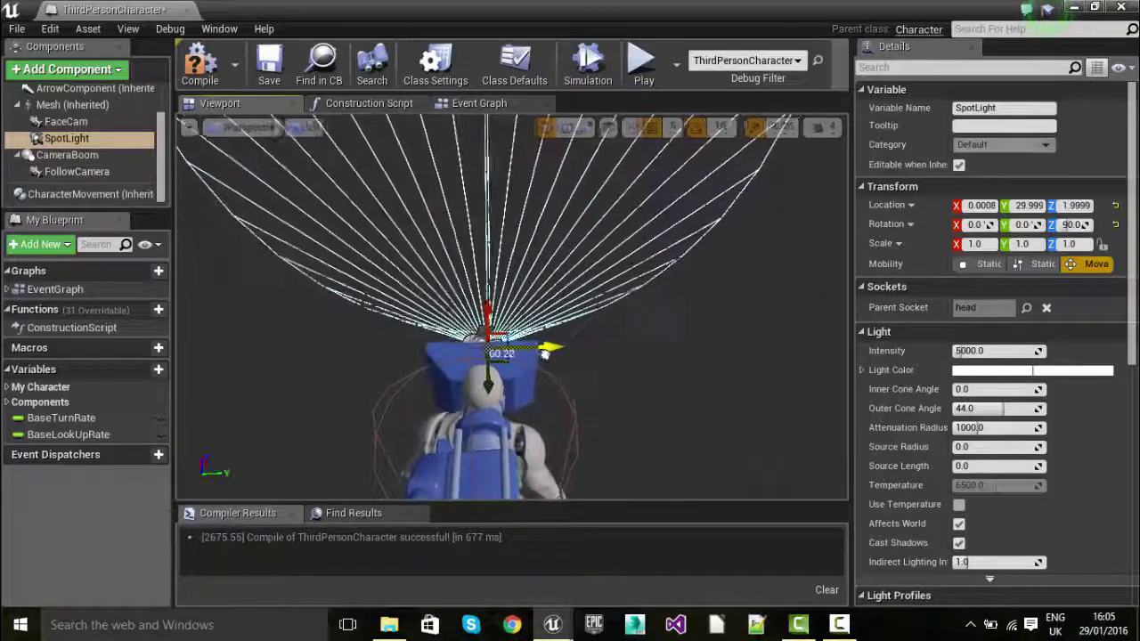
{"action": "right_click_drag", "start_coordinate": [544, 354], "coordinate": [481, 361]}
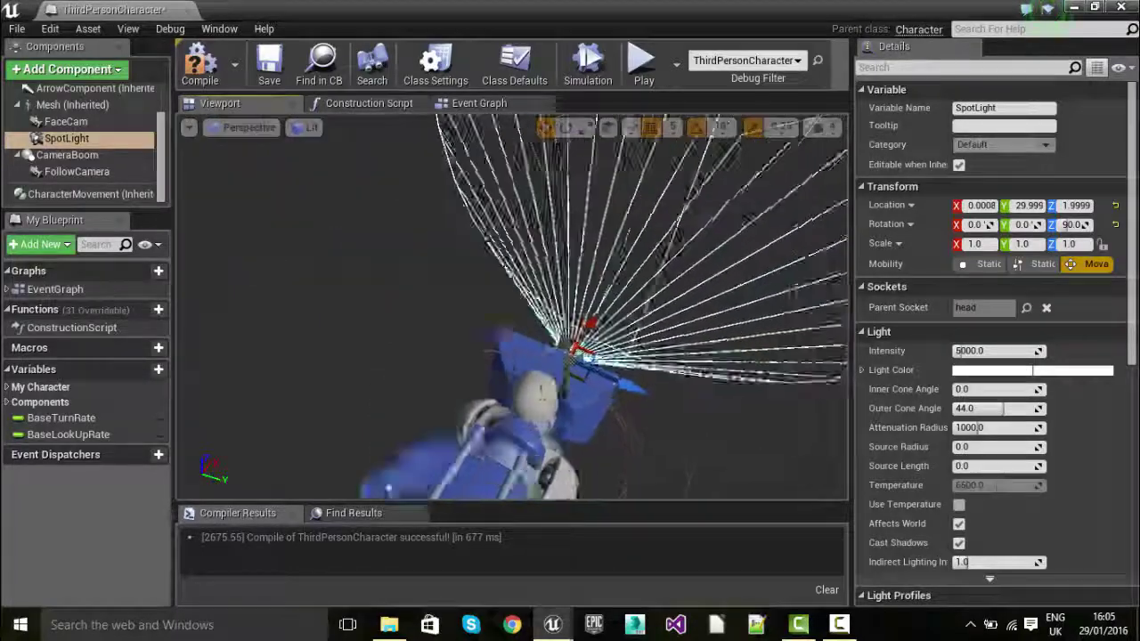
{"action": "left_click_drag", "start_coordinate": [494, 383], "coordinate": [500, 355]}
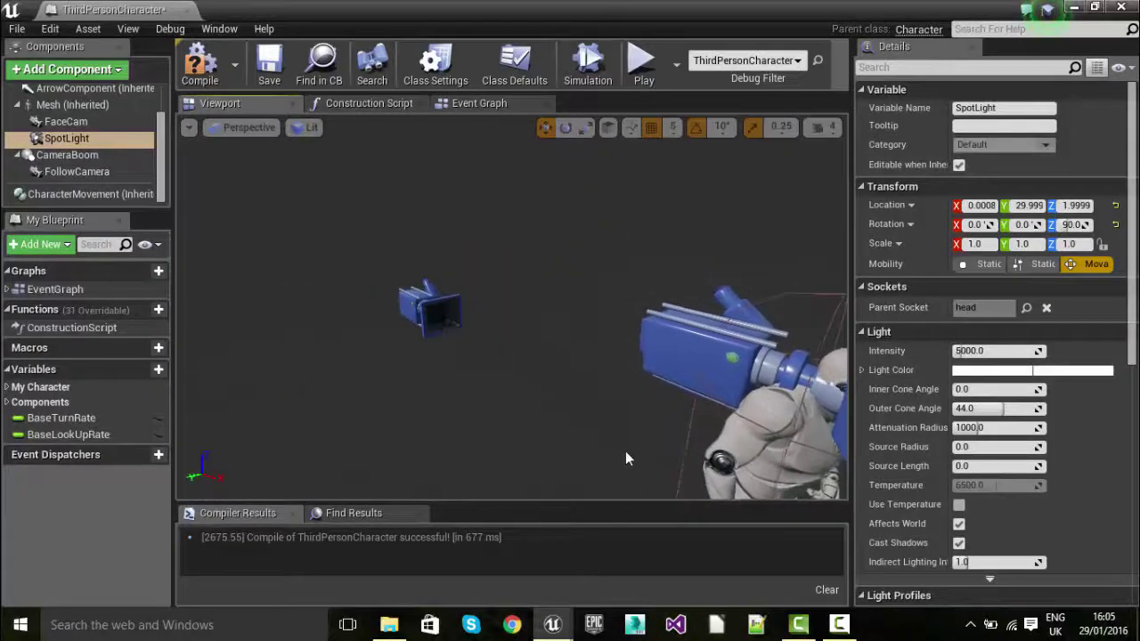
{"action": "right_click_drag", "start_coordinate": [500, 355], "coordinate": [726, 365]}
{"action": "left_click_drag", "start_coordinate": [516, 345], "coordinate": [533, 339]}
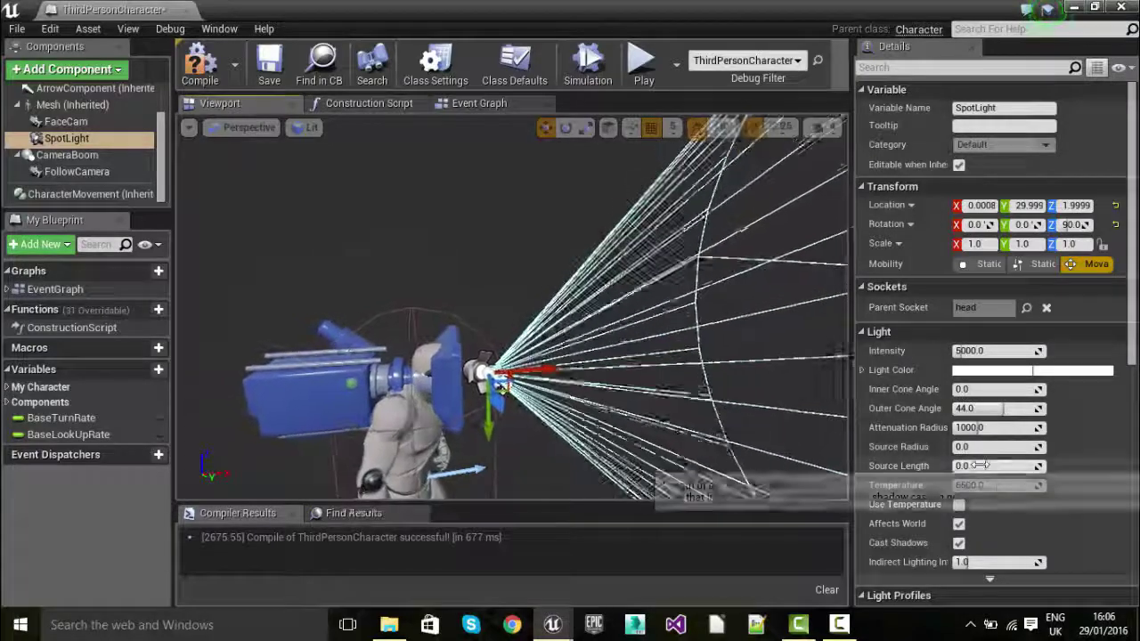
- Narrow the SpotLight's beam by setting its Outer Cone Angle to about 30.7
{"action": "scroll", "coordinate": [926, 472], "scroll_direction": "down", "scroll_amount": 4}
{"action": "scroll", "coordinate": [942, 480], "scroll_direction": "down", "scroll_amount": 1}
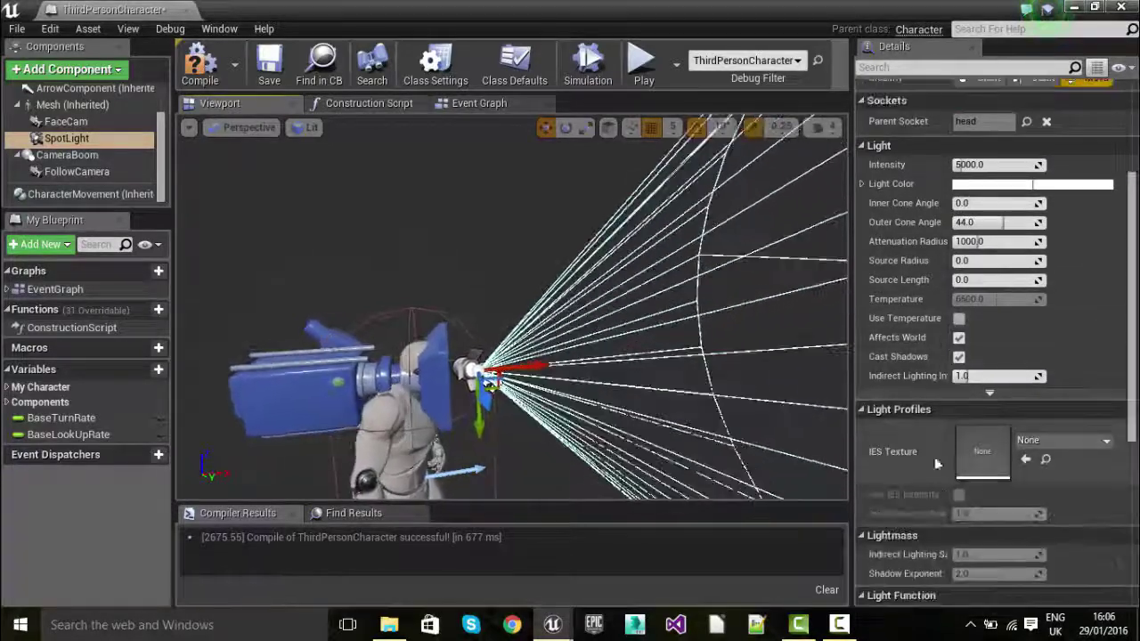
{"action": "scroll", "coordinate": [900, 360], "scroll_direction": "up", "scroll_amount": 2}
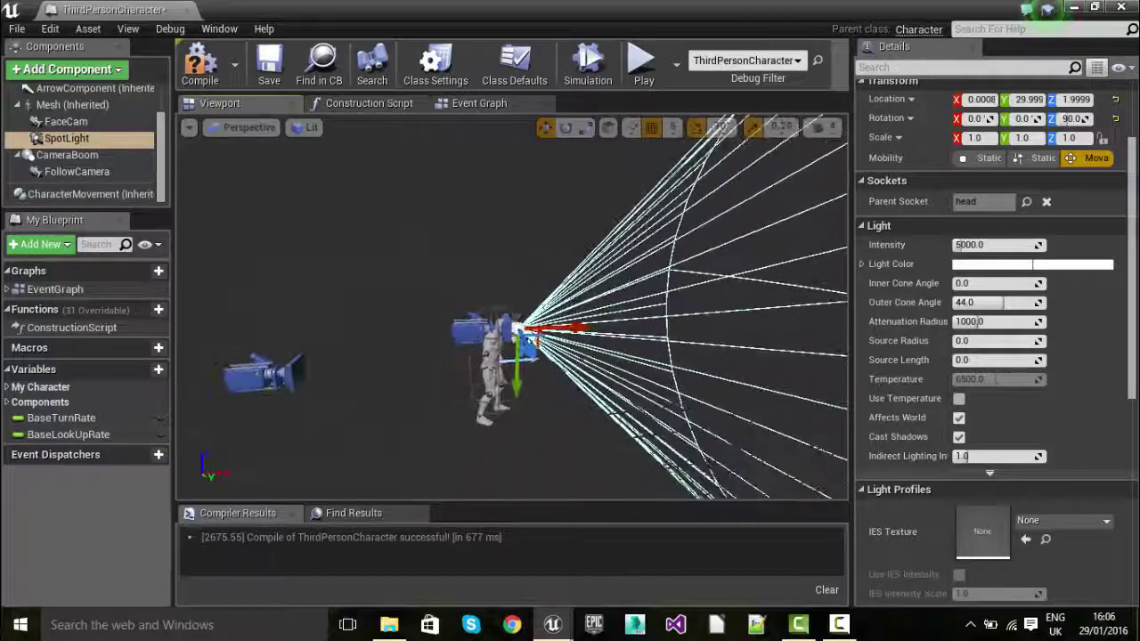
{"action": "right_click_drag", "start_coordinate": [512, 308], "coordinate": [575, 383]}
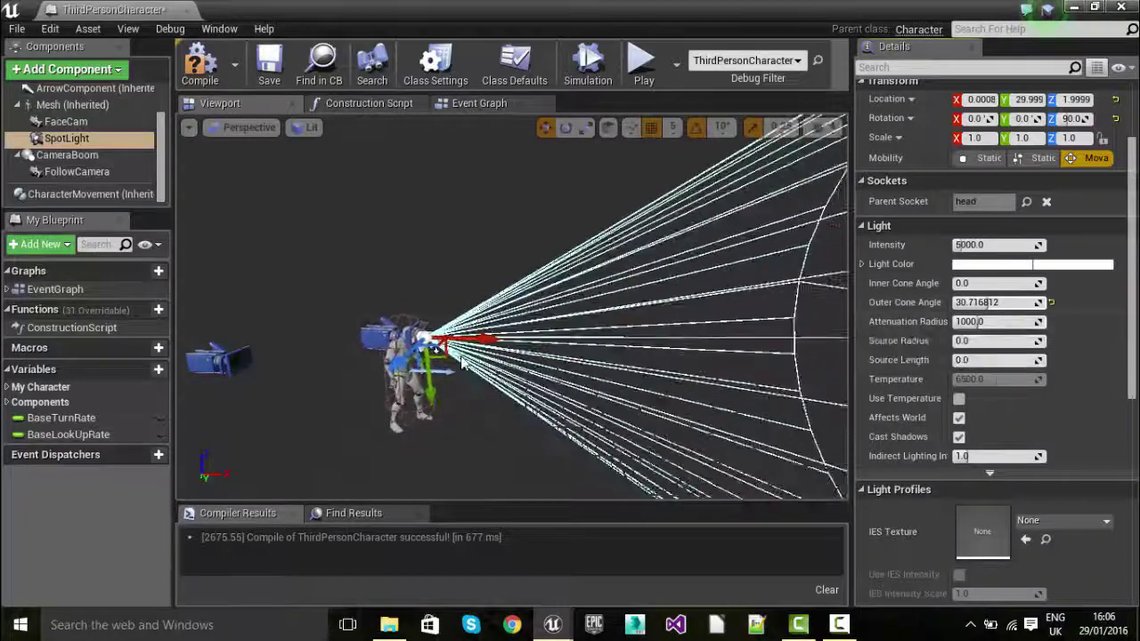
- Give the SpotLight a brighter inner beam by setting its Inner Cone Angle to about 18.5
{"action": "right_click_drag", "start_coordinate": [337, 376], "coordinate": [472, 465]}
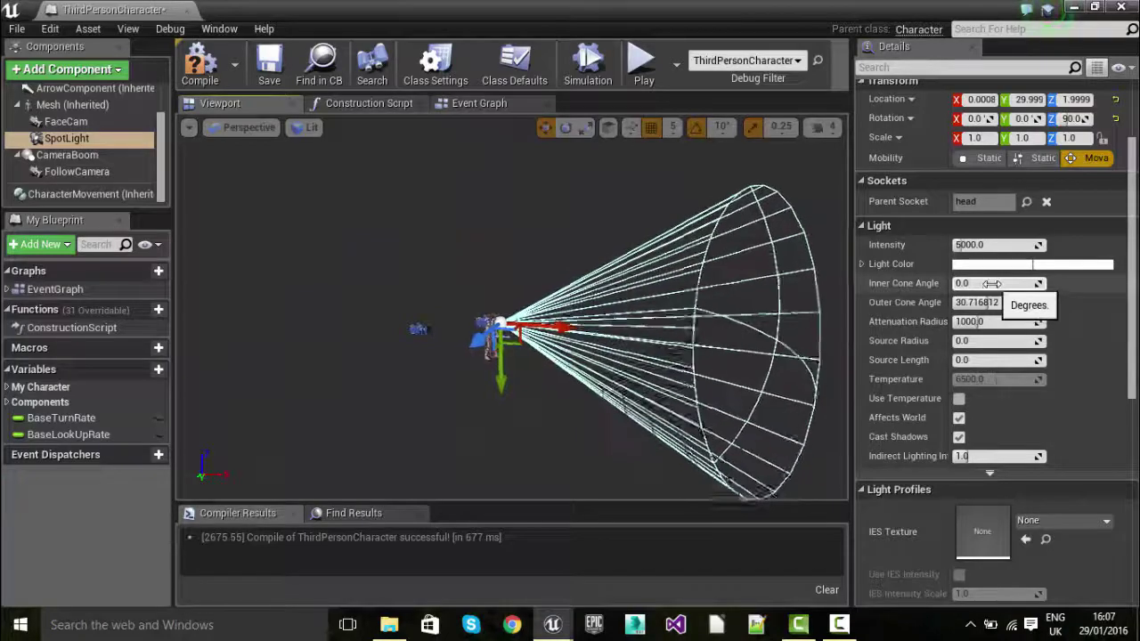
{"action": "left_click_drag", "start_coordinate": [988, 284], "coordinate": [996, 284]}
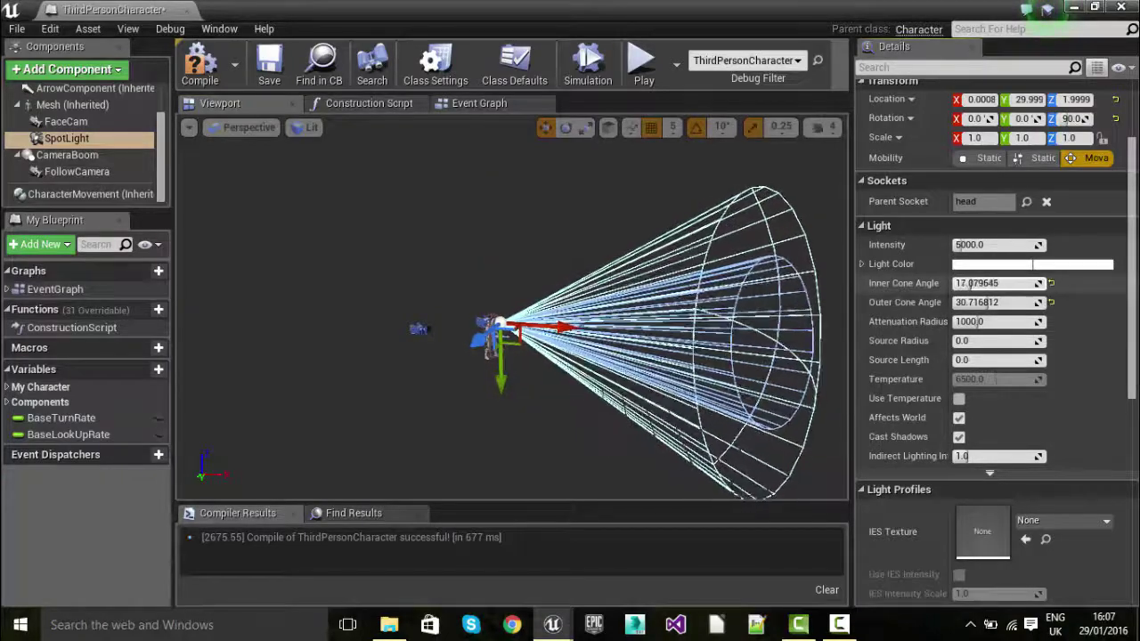
{"action": "left_click_drag", "start_coordinate": [971, 283], "coordinate": [971, 284]}
- Extend the SpotLight's reach by setting its Attenuation Radius to 1100
{"action": "right_click_drag", "start_coordinate": [642, 349], "coordinate": [713, 352]}
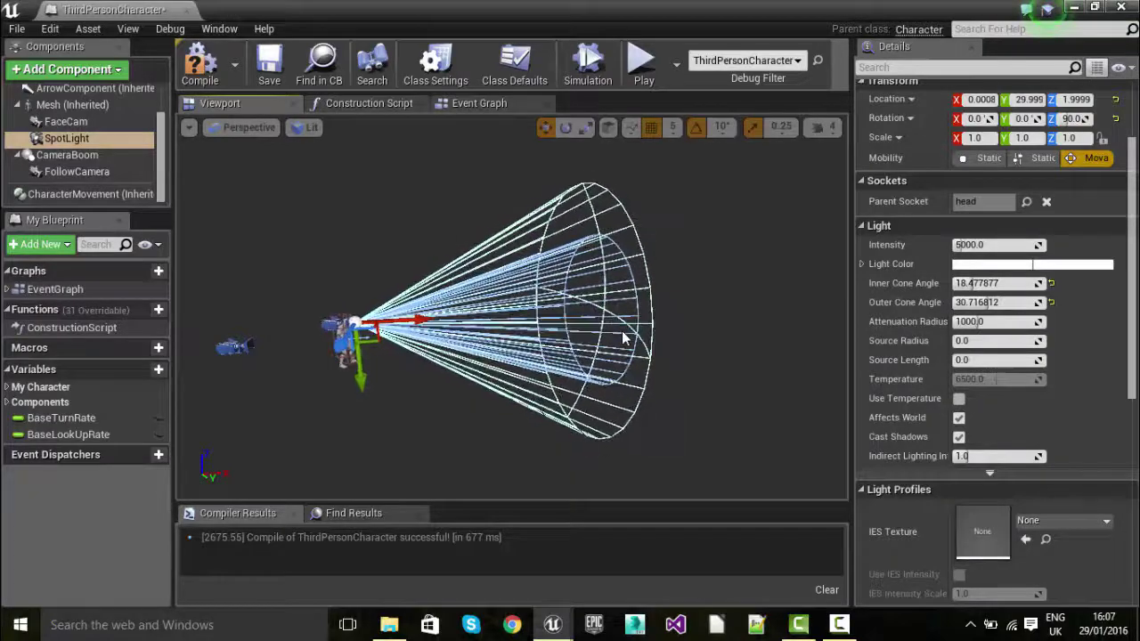
{"action": "left_click_drag", "start_coordinate": [985, 324], "coordinate": [953, 324]}
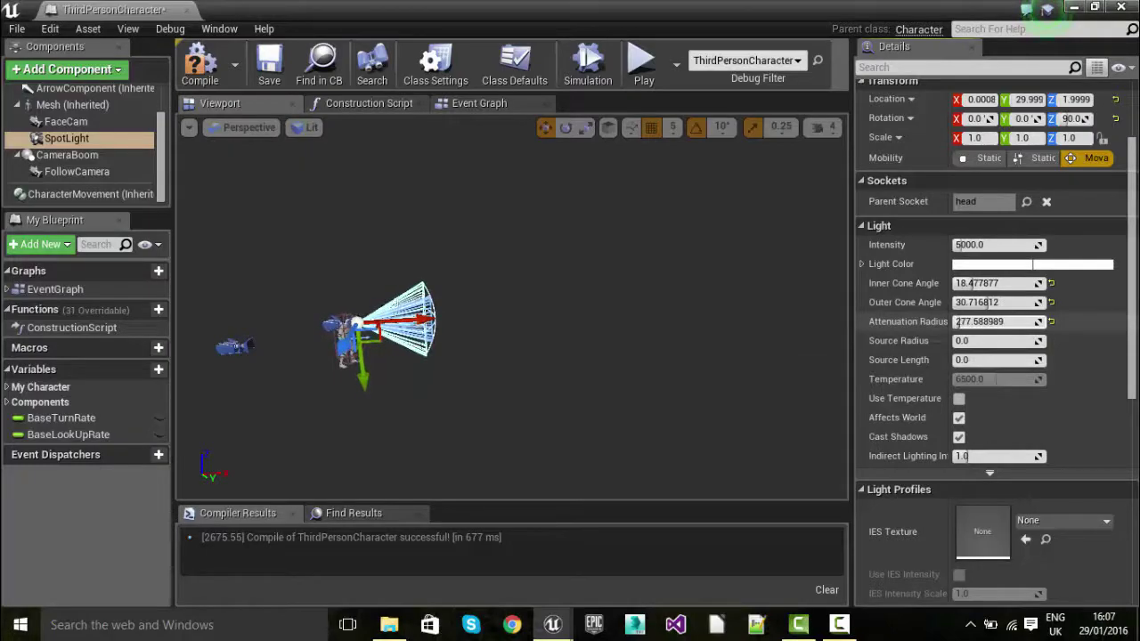
{"action": "mouse_move", "coordinate": [980, 321]}
{"action": "left_mouse_down"}
{"action": "mouse_move", "coordinate": [1020, 322]}
{"action": "mouse_move", "coordinate": [994, 322]}
{"action": "left_mouse_up"}
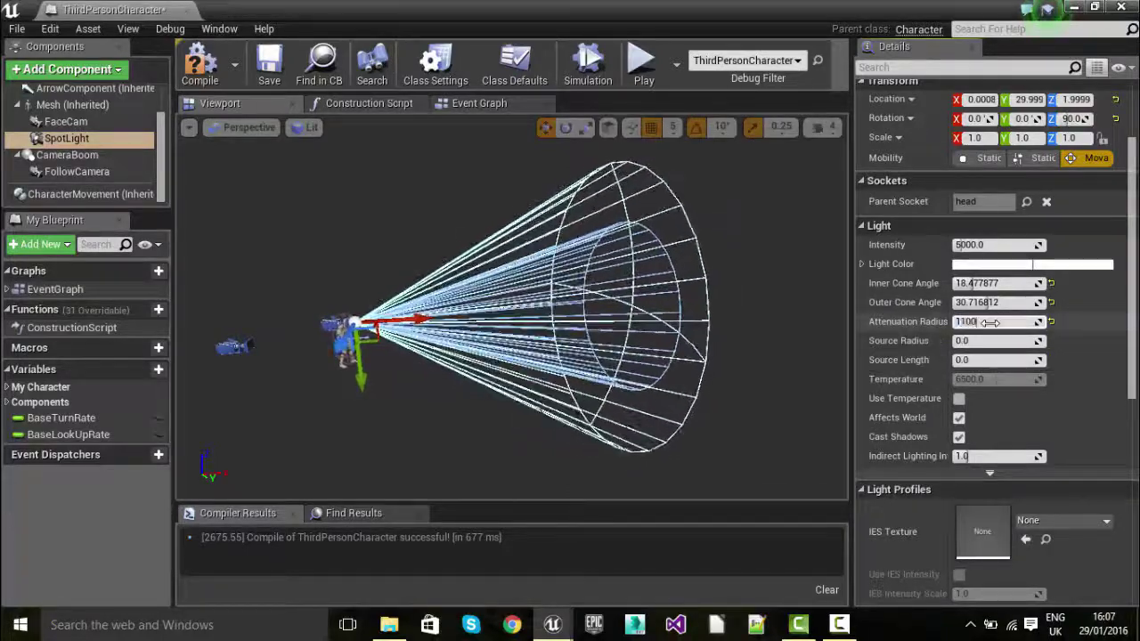
- Set the SpotLight's Intensity to 1500, and compile and save the character blueprint
{"action": "left_click", "coordinate": [1027, 245]}
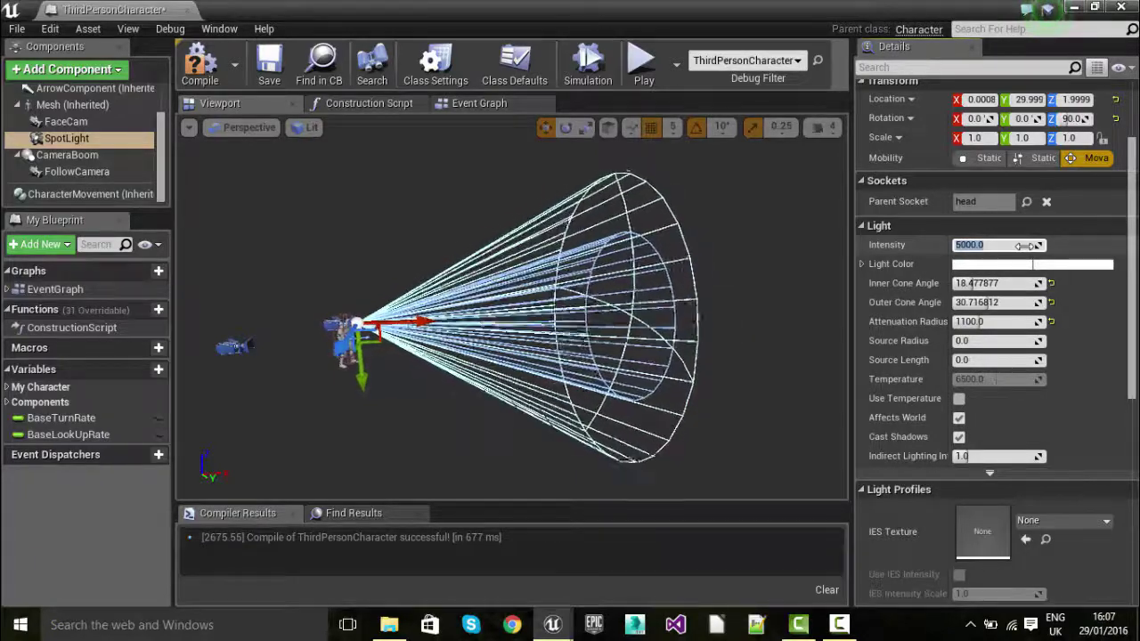
{"action": "type", "text": "1500"}
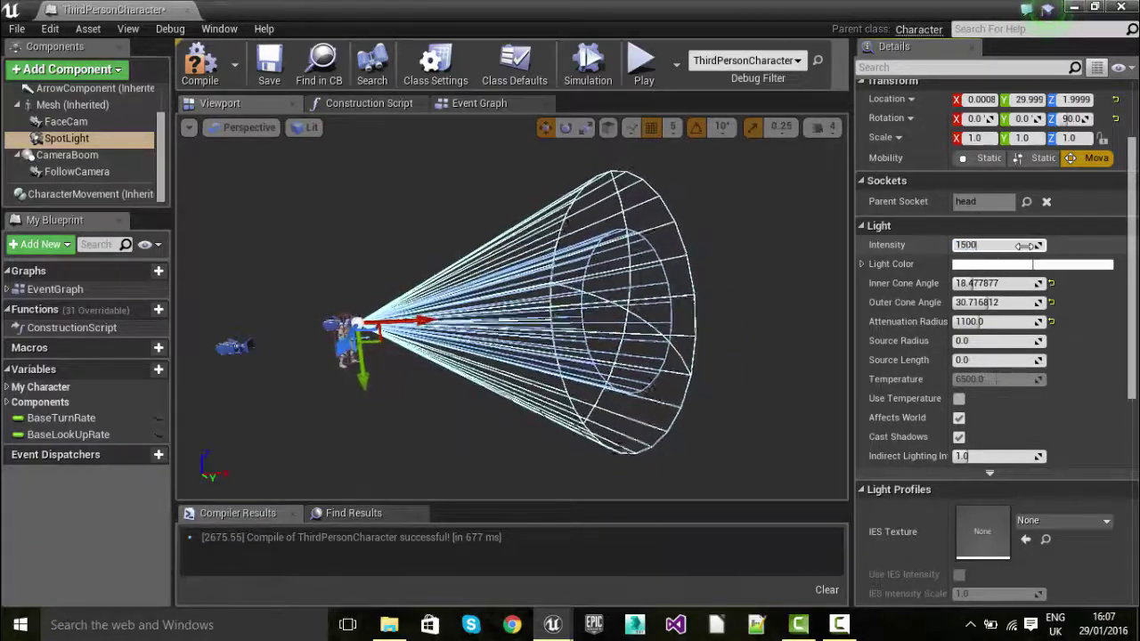
{"action": "key", "text": "Return"}
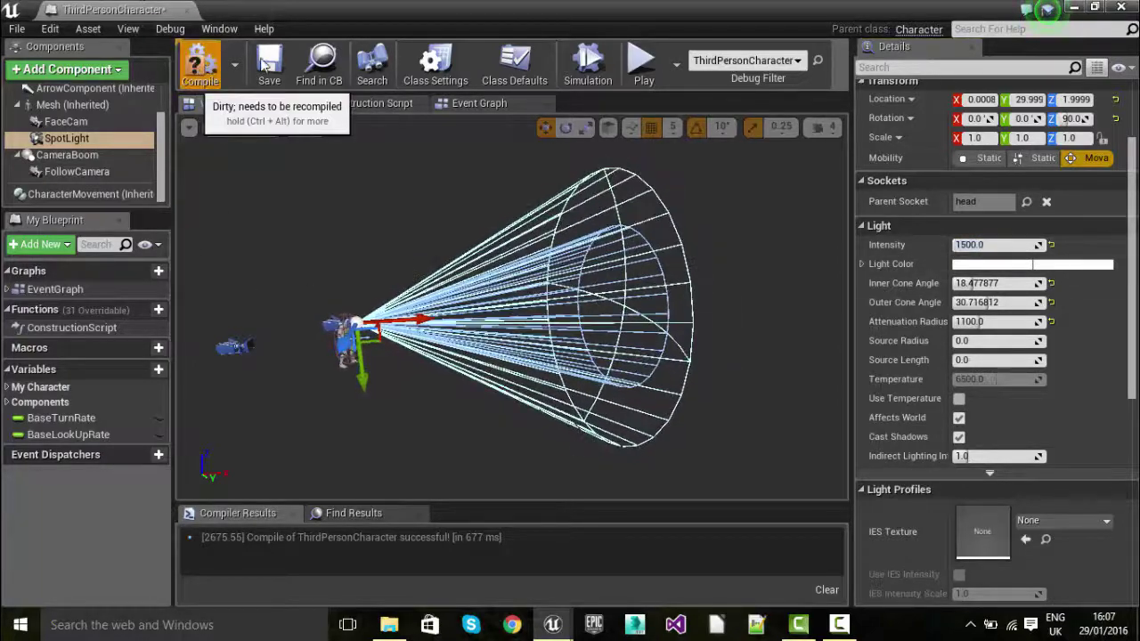
{"action": "left_click", "coordinate": [200, 64]}
{"action": "left_click", "coordinate": [270, 64]}
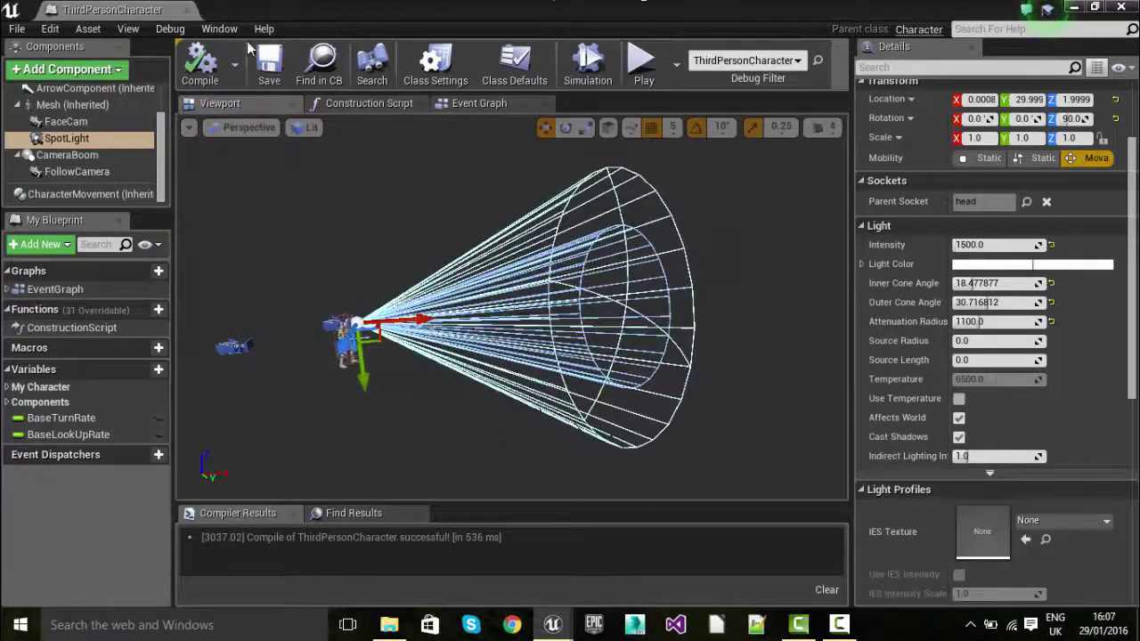
- Open the character's Event Graph and narrow the Draw HUD comment box by moving its left edge inward
{"action": "left_click", "coordinate": [485, 107]}
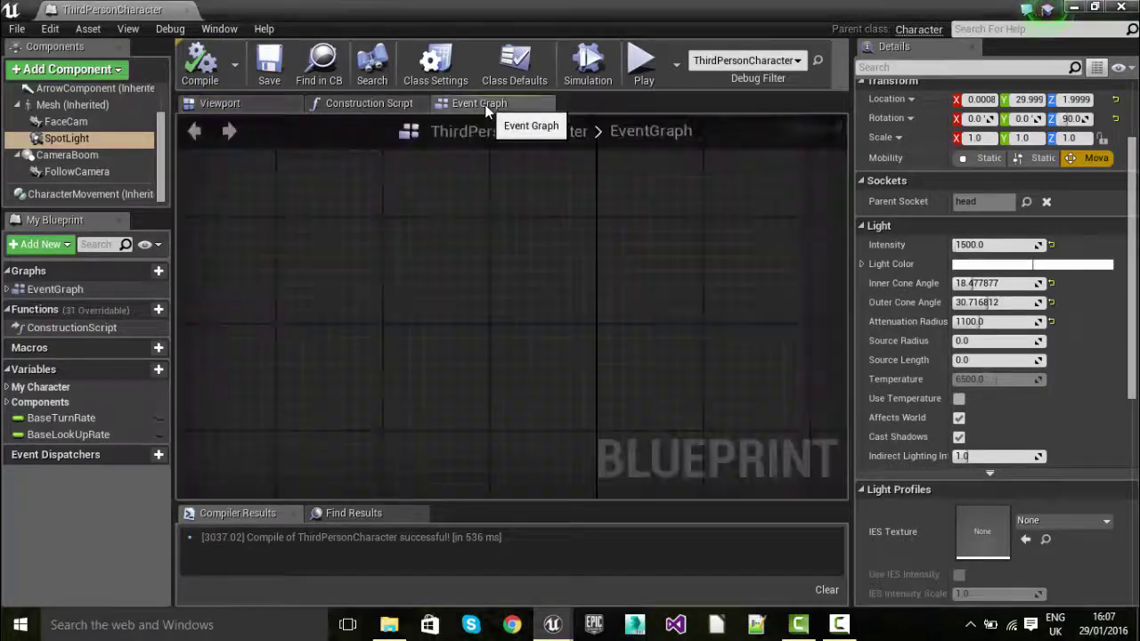
{"action": "right_click_drag", "start_coordinate": [627, 286], "coordinate": [357, 119]}
{"action": "right_click_drag", "start_coordinate": [684, 355], "coordinate": [334, 225]}
{"action": "scroll", "coordinate": [593, 318], "scroll_direction": "down", "scroll_amount": 8}
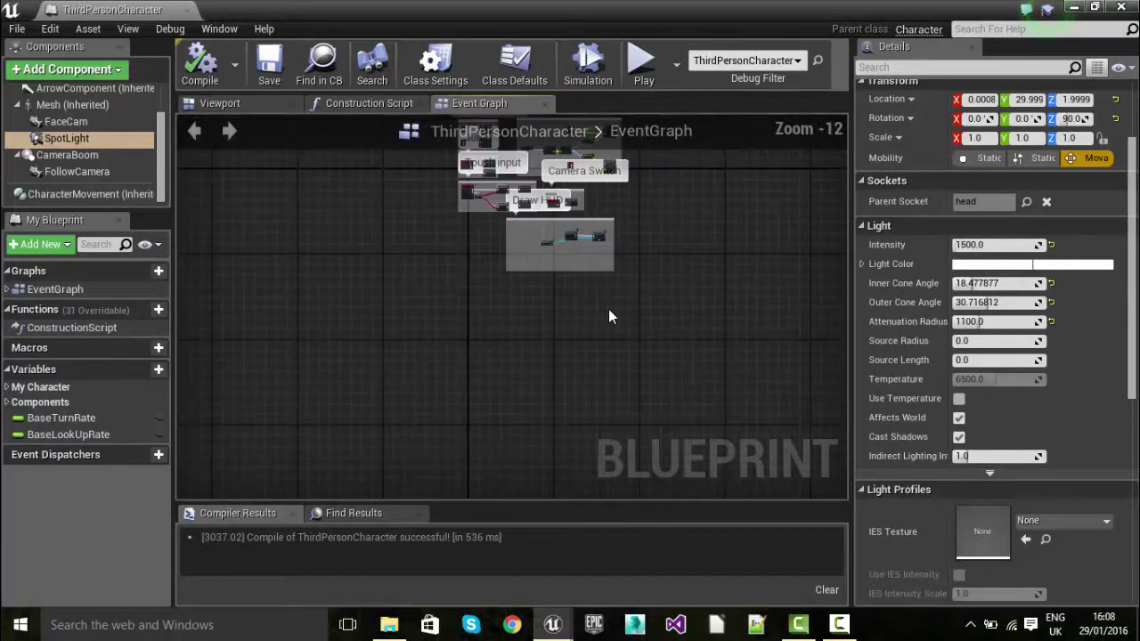
{"action": "scroll", "coordinate": [524, 297], "scroll_direction": "up", "scroll_amount": 10}
{"action": "mouse_move", "coordinate": [522, 295]}
{"action": "right_mouse_down"}
{"action": "mouse_move", "coordinate": [740, 397]}
{"action": "mouse_move", "coordinate": [653, 431]}
{"action": "mouse_move", "coordinate": [550, 306]}
{"action": "right_mouse_up"}
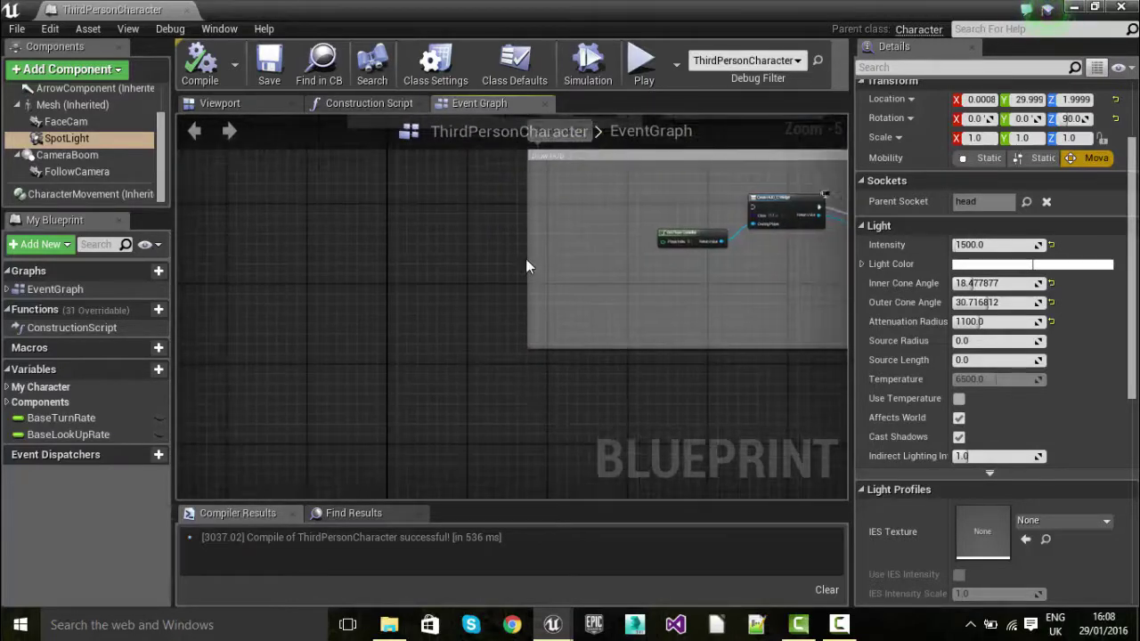
{"action": "left_click_drag", "start_coordinate": [527, 260], "coordinate": [609, 262]}
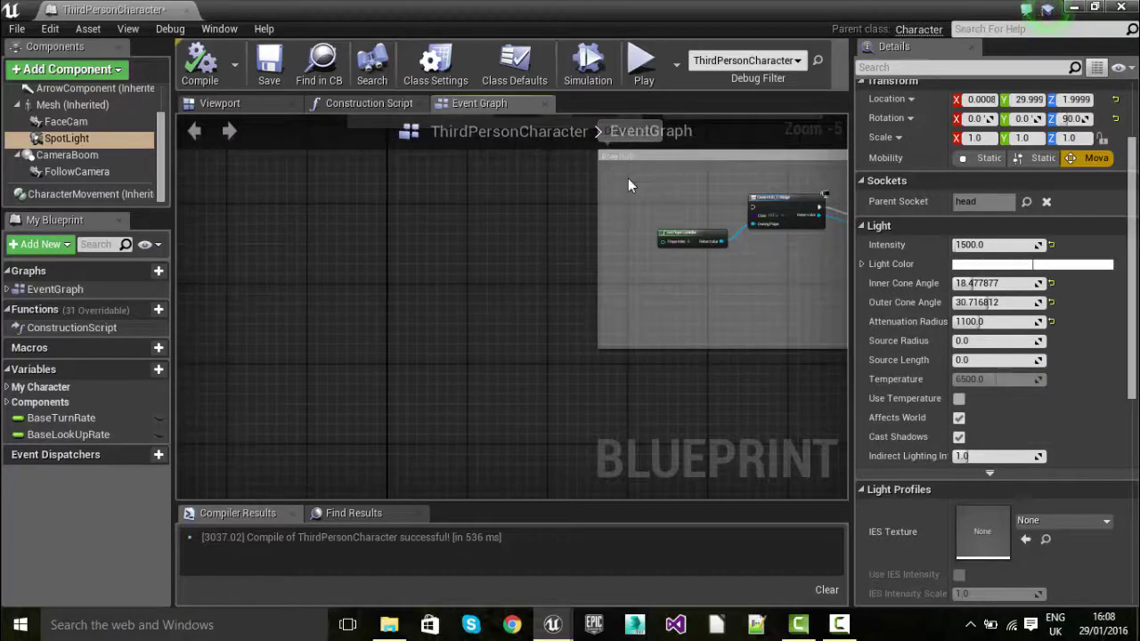
- Add an Event BeginPlay node in the empty graph area beside the Draw HUD comment box
{"action": "right_click", "coordinate": [296, 189]}
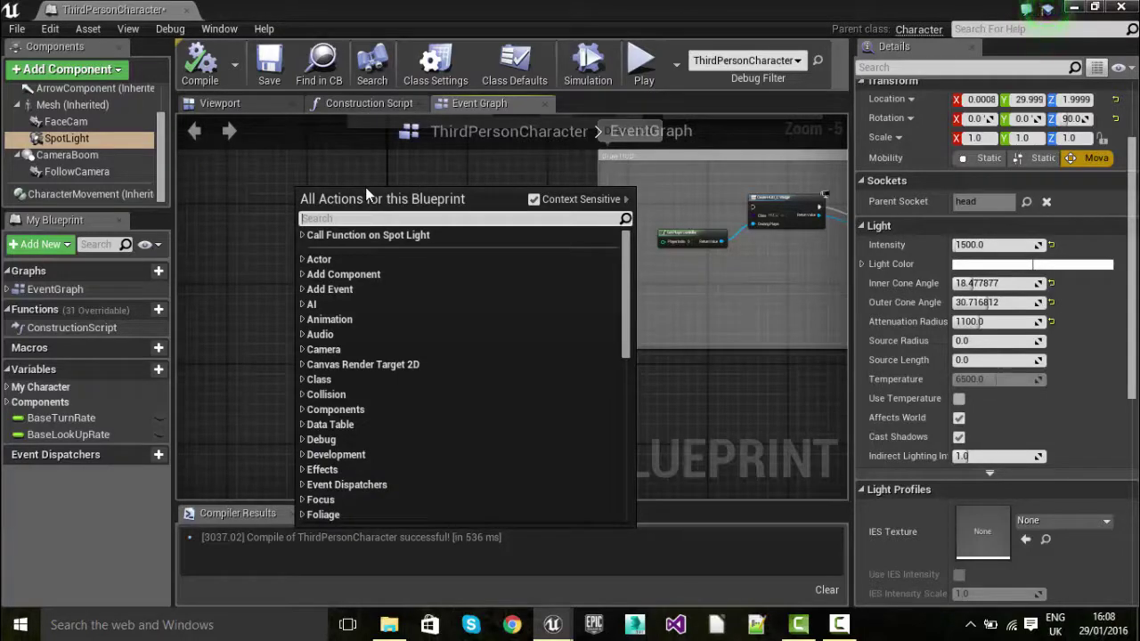
{"action": "type", "text": "event"}
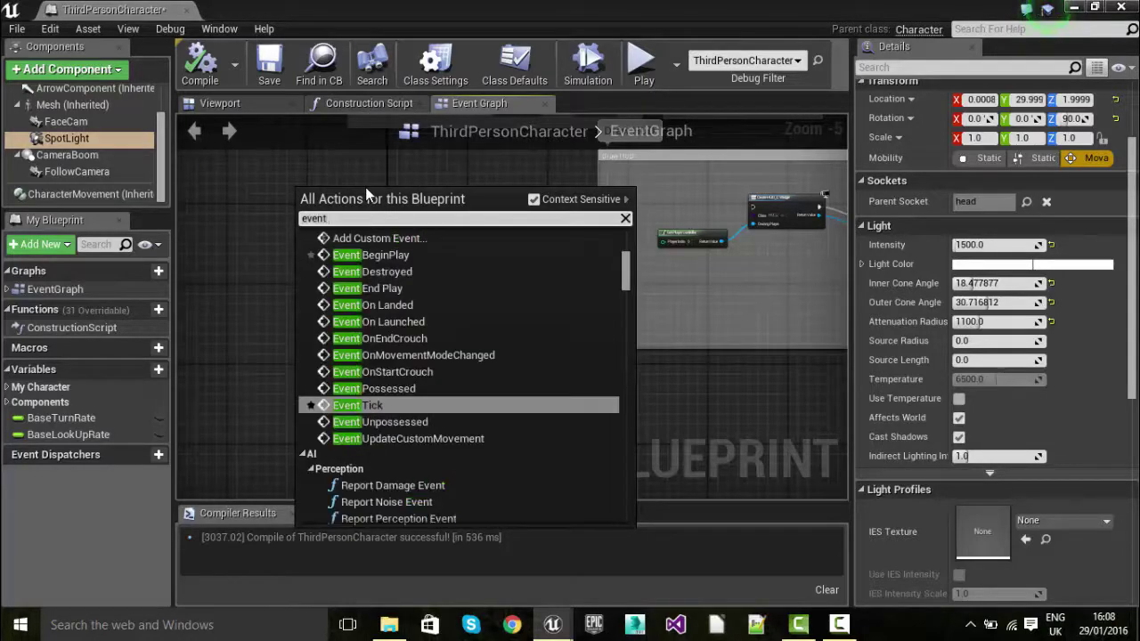
{"action": "type", "text": " begin"}
{"action": "key", "text": "Return"}
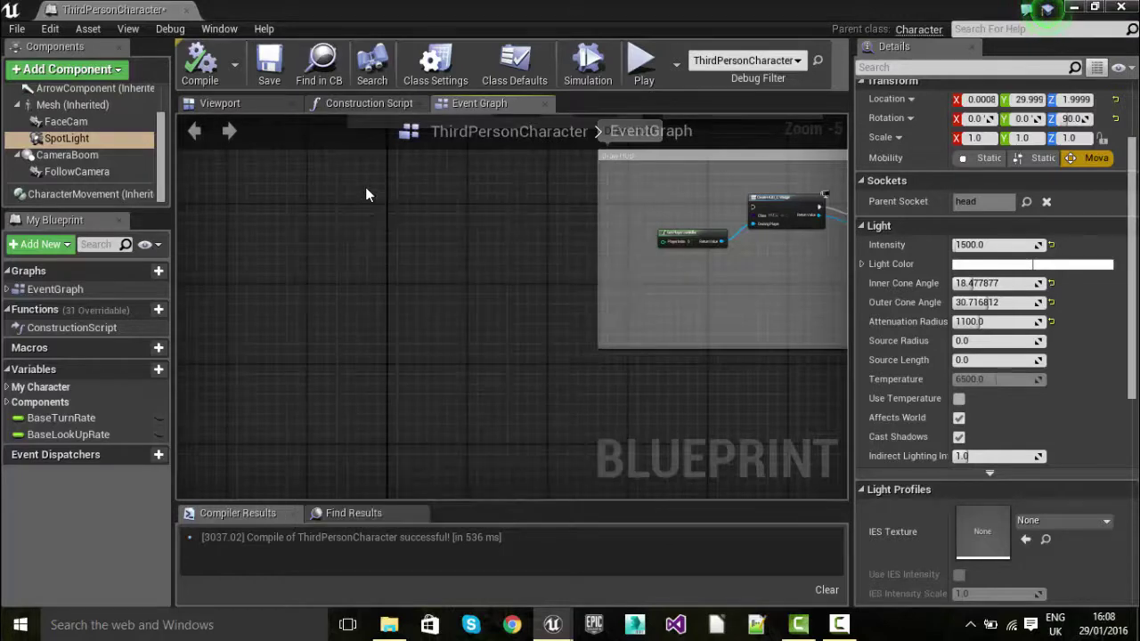
{"action": "scroll", "coordinate": [330, 189], "scroll_direction": "up", "scroll_amount": 2}
{"action": "scroll", "coordinate": [348, 223], "scroll_direction": "up", "scroll_amount": 2}
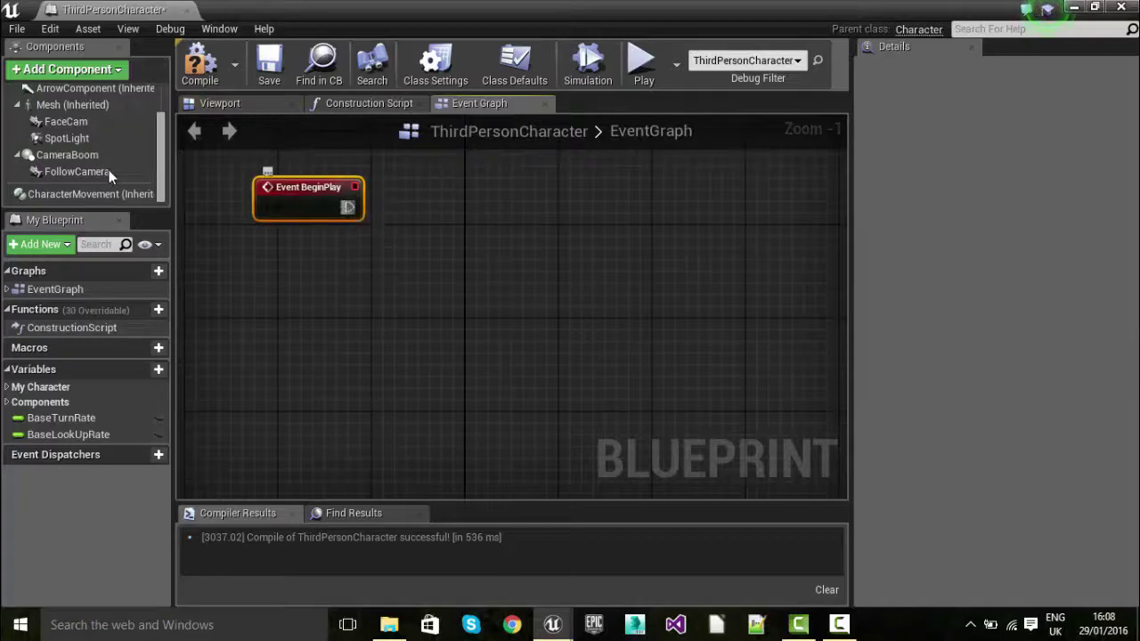
- Add a Set Intensity node targeting the SpotLight, run it from Event BeginPlay, and set its New Intensity to 0
{"action": "left_click", "coordinate": [70, 139]}
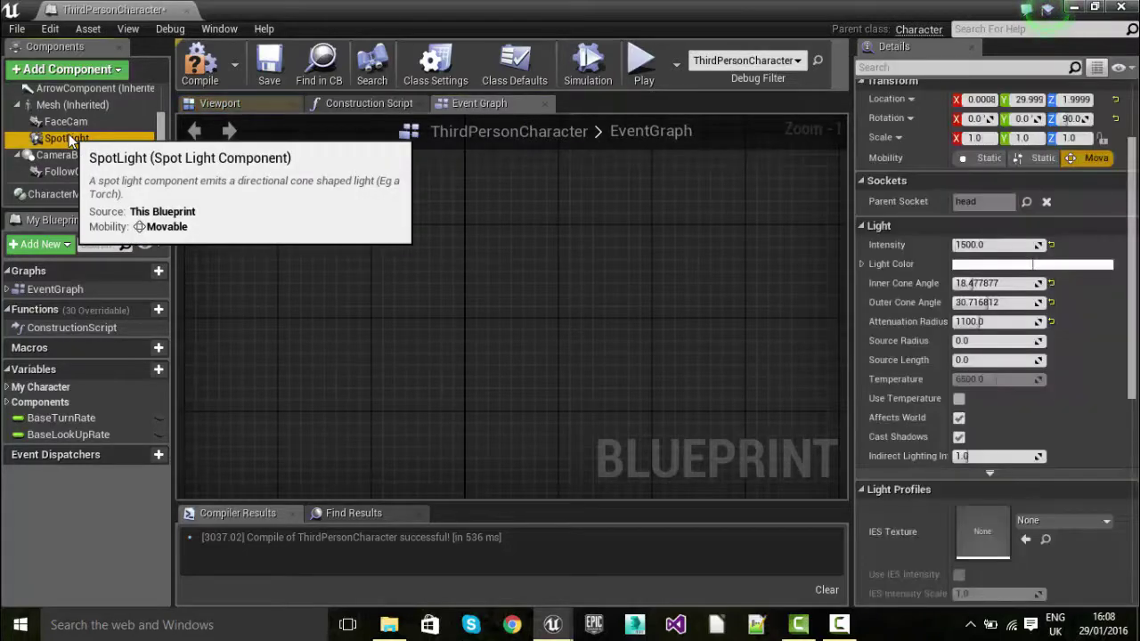
{"action": "right_click", "coordinate": [436, 200]}
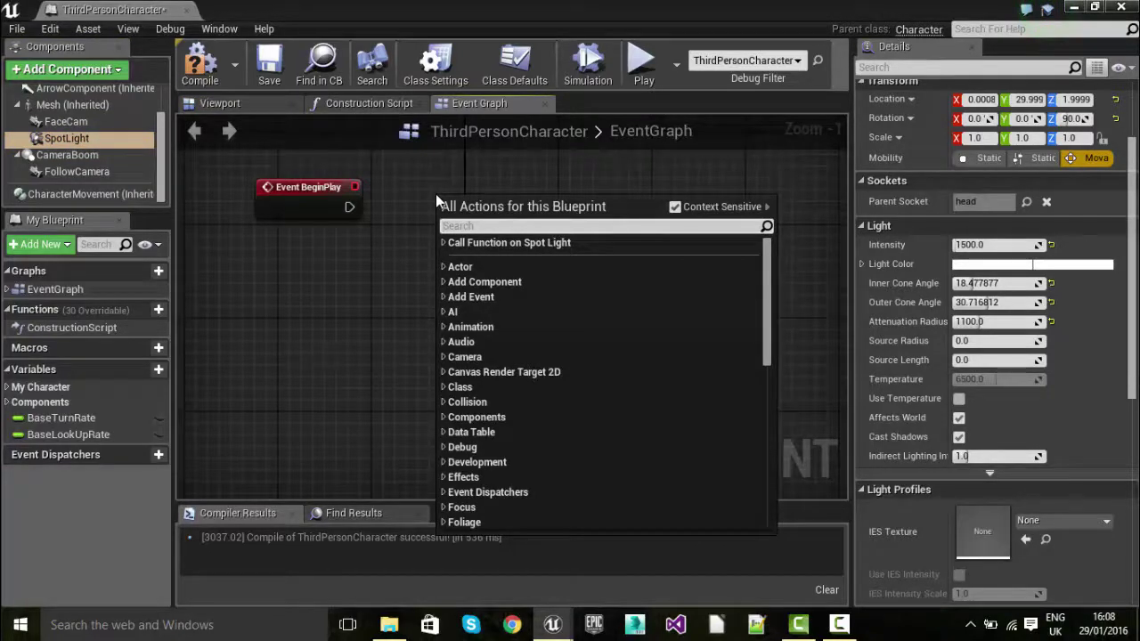
{"action": "type", "text": "set intensity"}
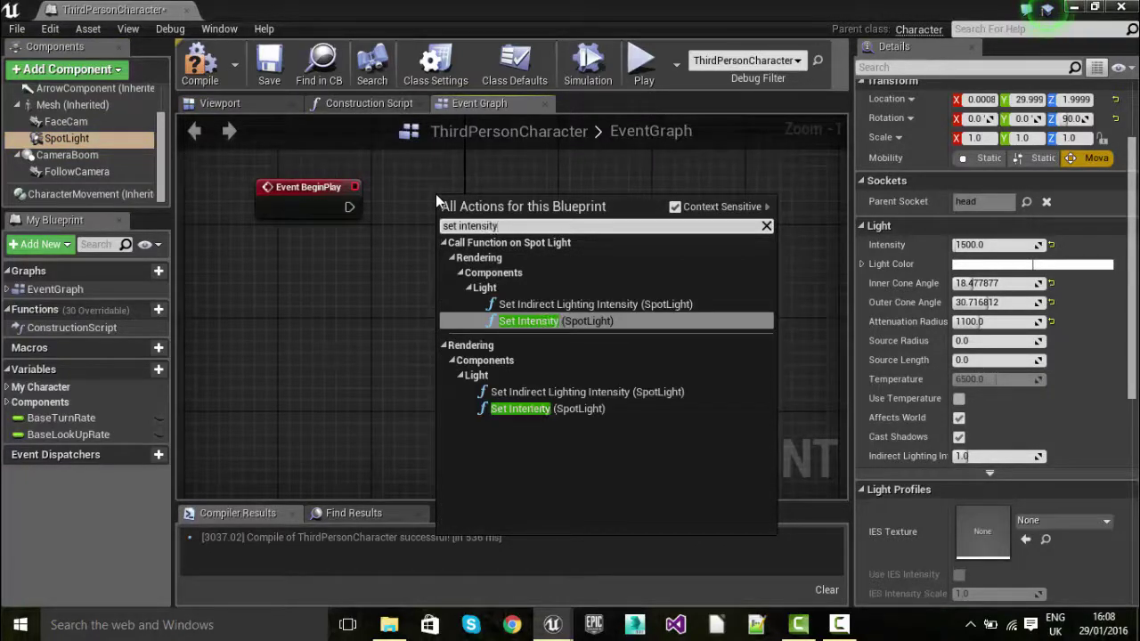
{"action": "left_click", "coordinate": [574, 323]}
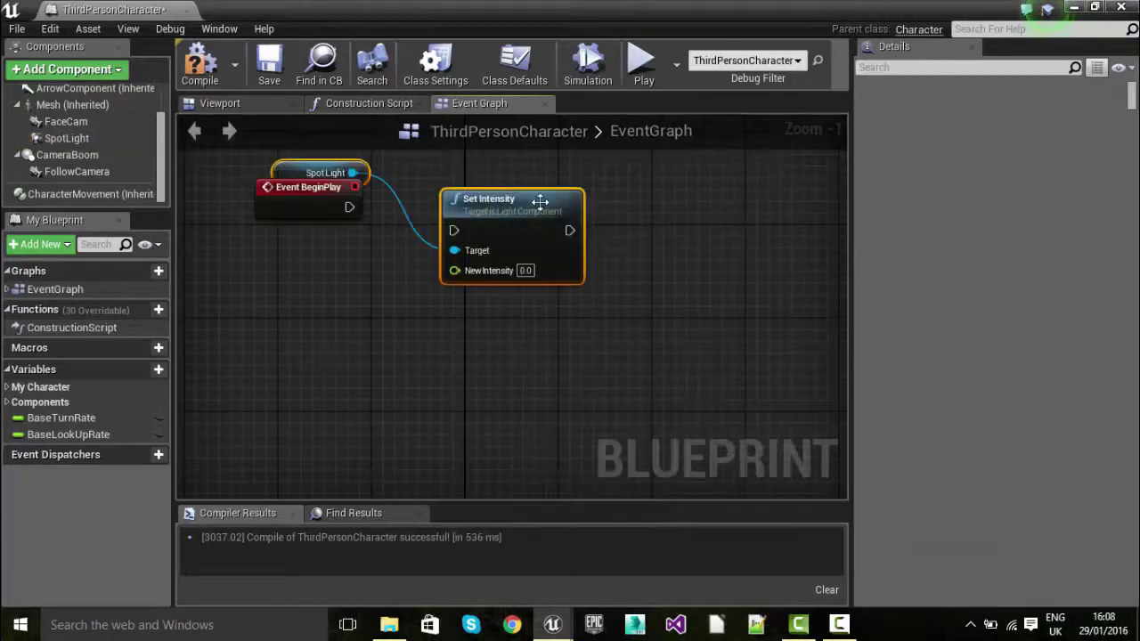
{"action": "left_click_drag", "start_coordinate": [540, 202], "coordinate": [540, 167]}
{"action": "left_click_drag", "start_coordinate": [456, 195], "coordinate": [350, 207]}
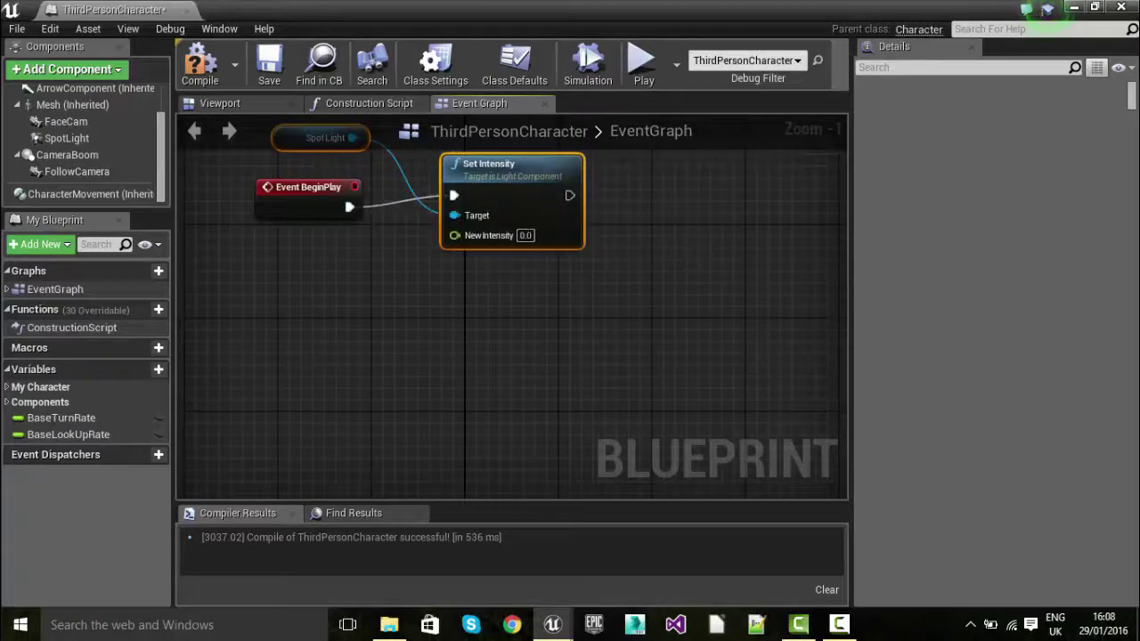
{"action": "left_click", "coordinate": [526, 235]}
- Add a T key input event below the Event BeginPlay node
{"action": "right_click", "coordinate": [314, 321]}
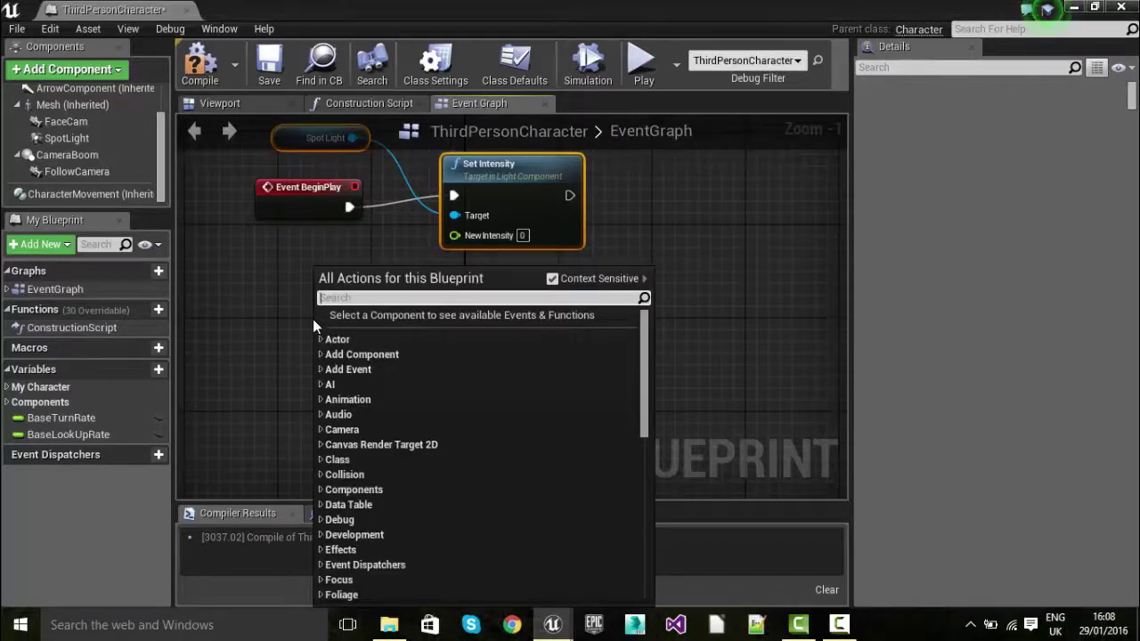
{"action": "type", "text": "t"}
{"action": "key", "text": "Return"}
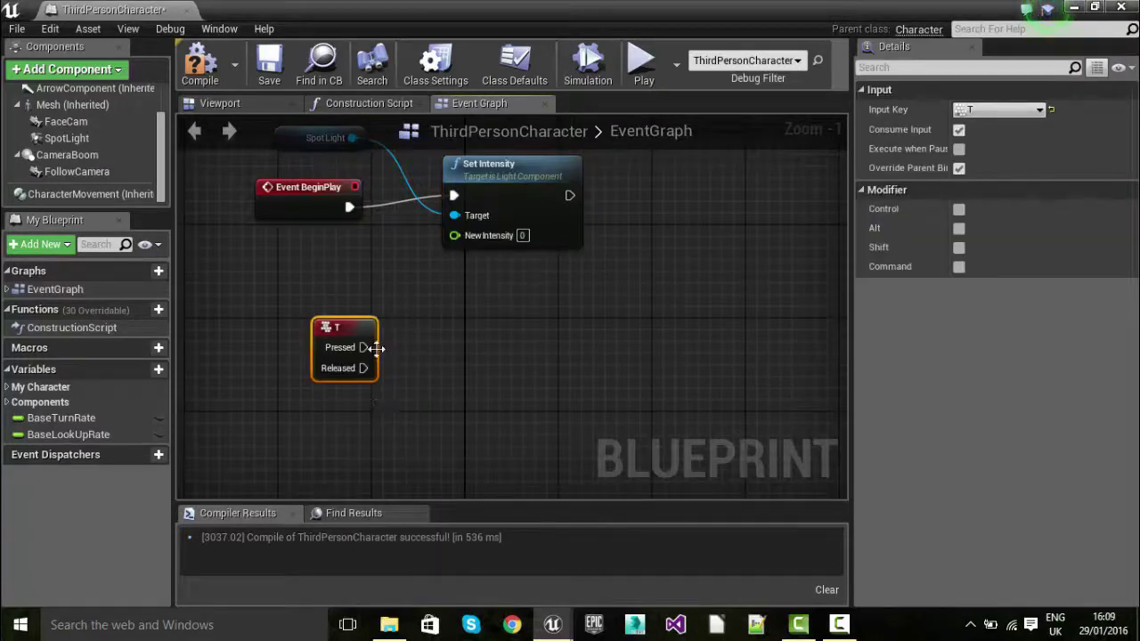
- Copy the Spot Light and Set Intensity nodes and place the duplicate pair beside the T key event
{"action": "left_click", "coordinate": [512, 160]}
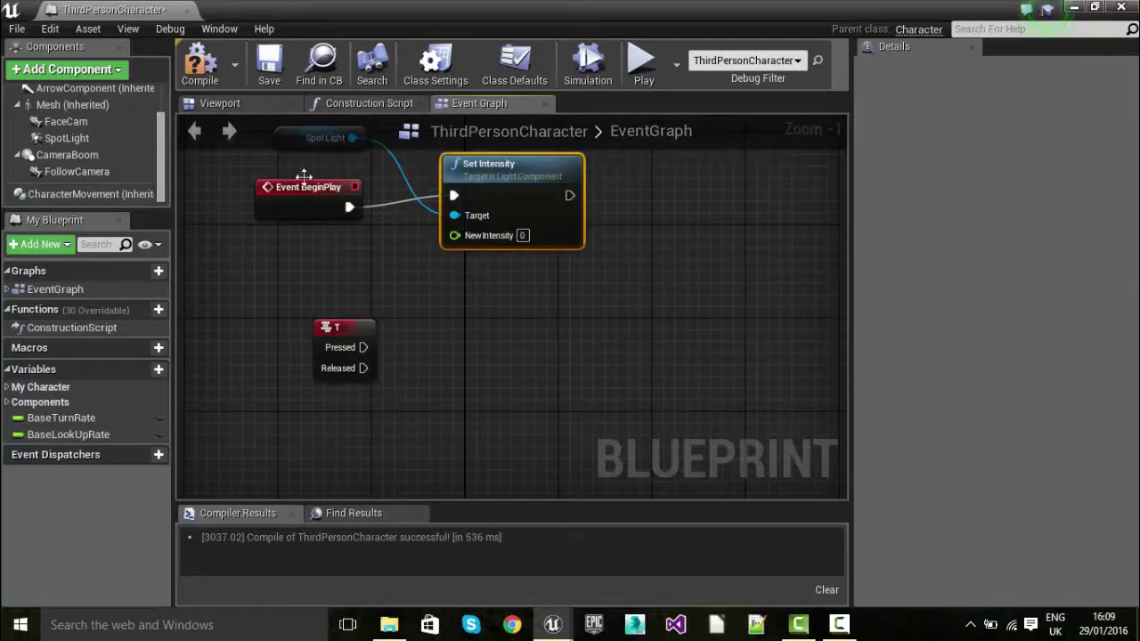
{"action": "scroll", "coordinate": [300, 159], "scroll_direction": "up", "scroll_amount": 1}
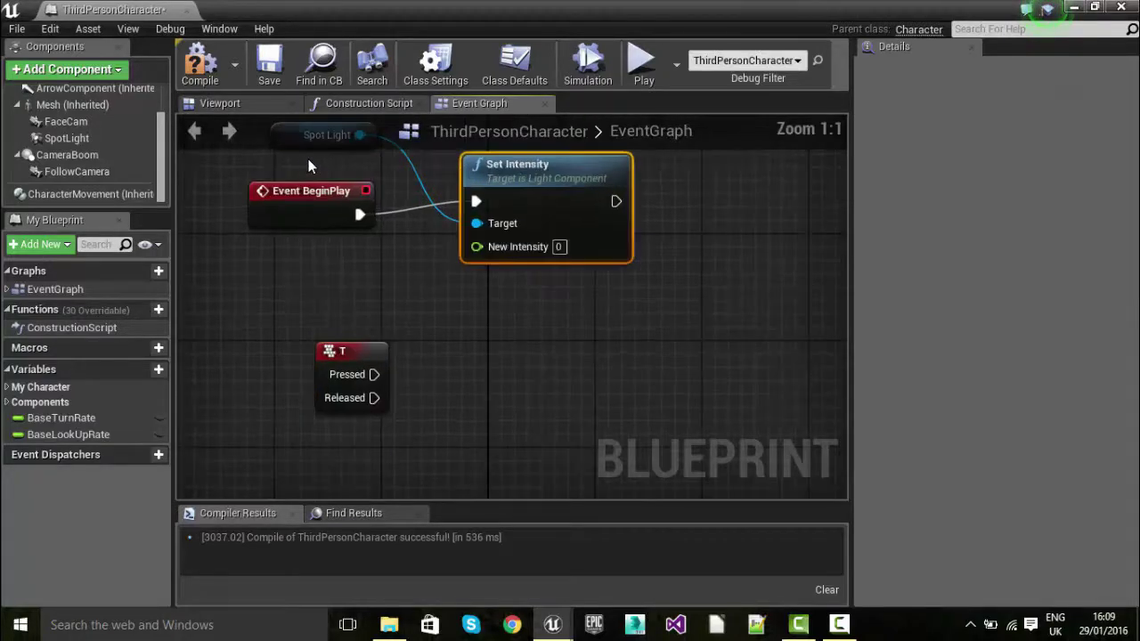
{"action": "left_click", "coordinate": [298, 193], "text": "ctrl"}
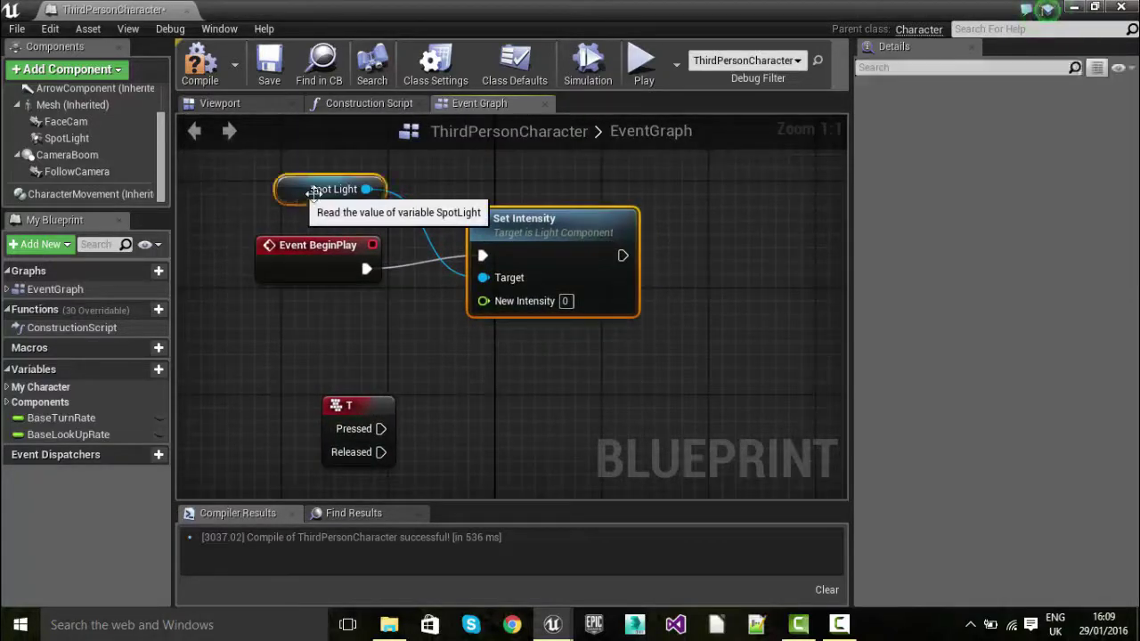
{"action": "right_click", "coordinate": [529, 231]}
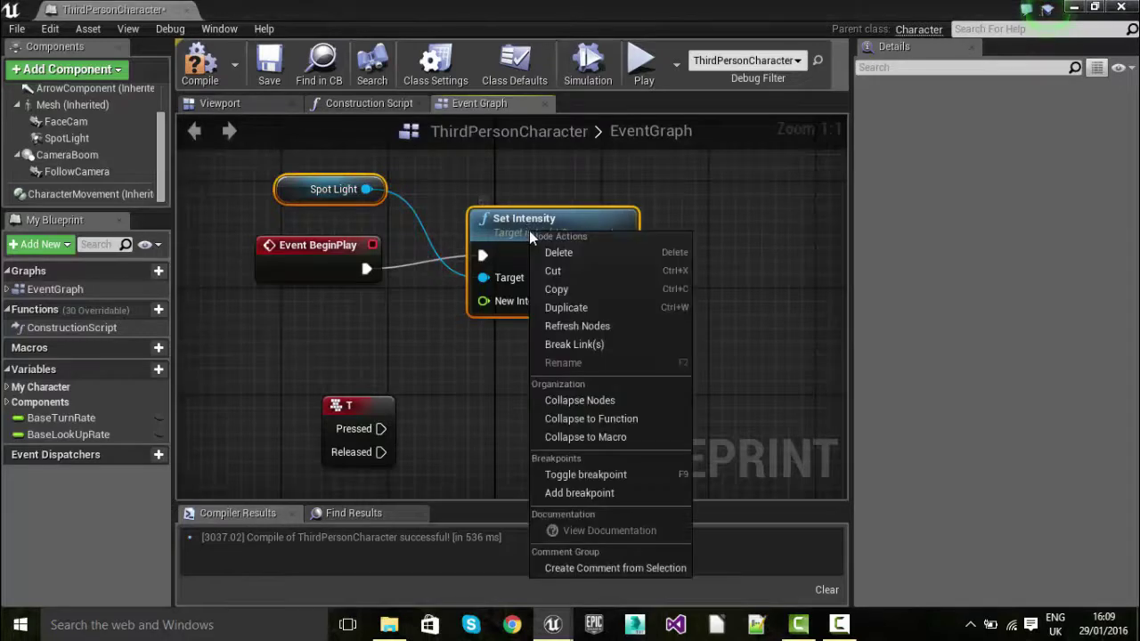
{"action": "left_click", "coordinate": [561, 288]}
{"action": "right_click_drag", "start_coordinate": [498, 433], "coordinate": [486, 276]}
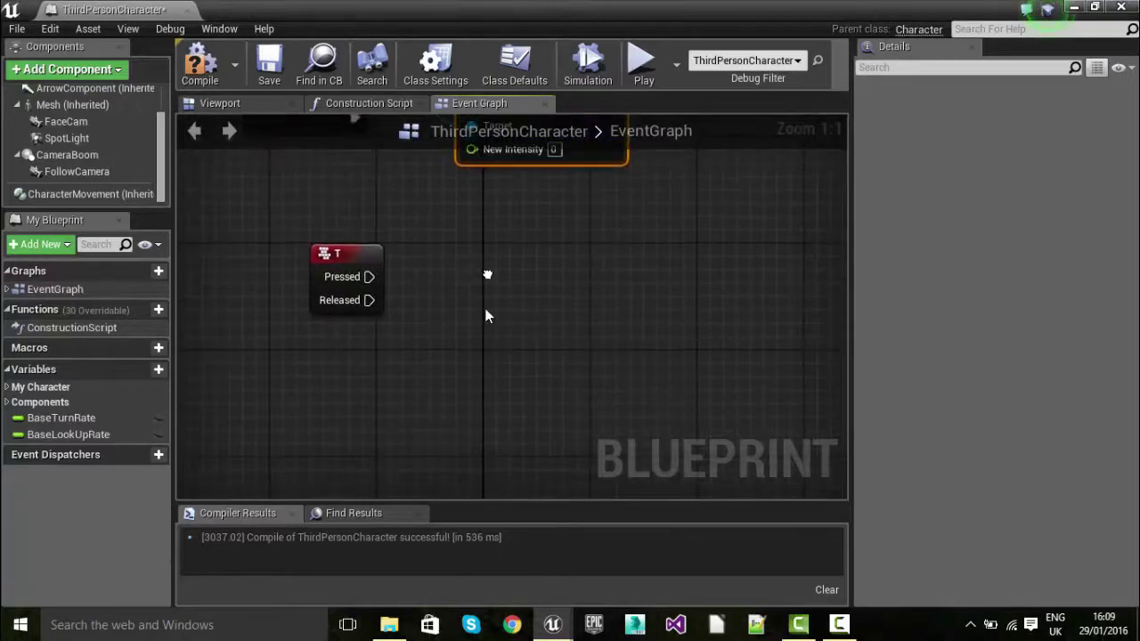
{"action": "key", "text": "ctrl+v"}
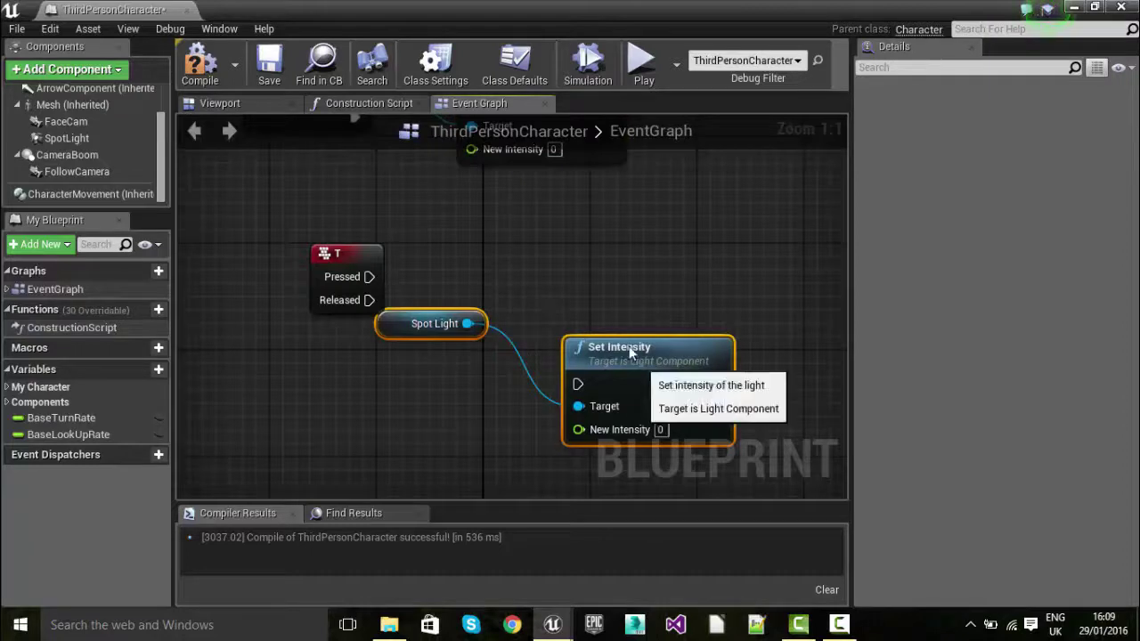
{"action": "left_click_drag", "start_coordinate": [626, 377], "coordinate": [530, 249]}
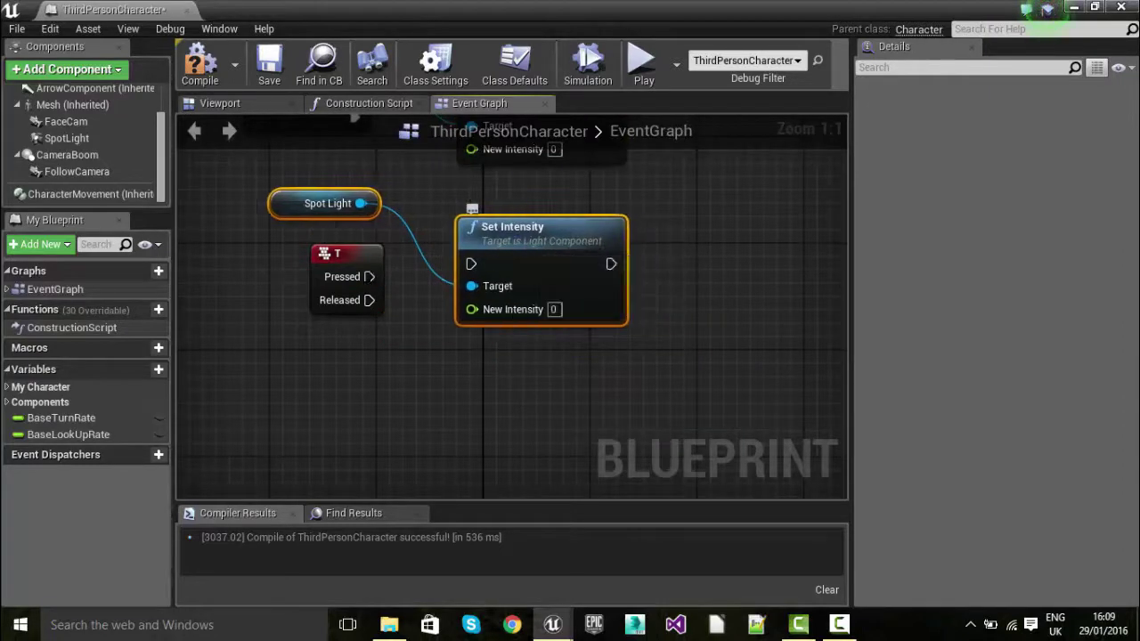
- Connect the T event's Pressed output to the copied Set Intensity node, targeting the Spot Light, with New Intensity 1500
{"action": "left_click_drag", "start_coordinate": [368, 276], "coordinate": [471, 263]}
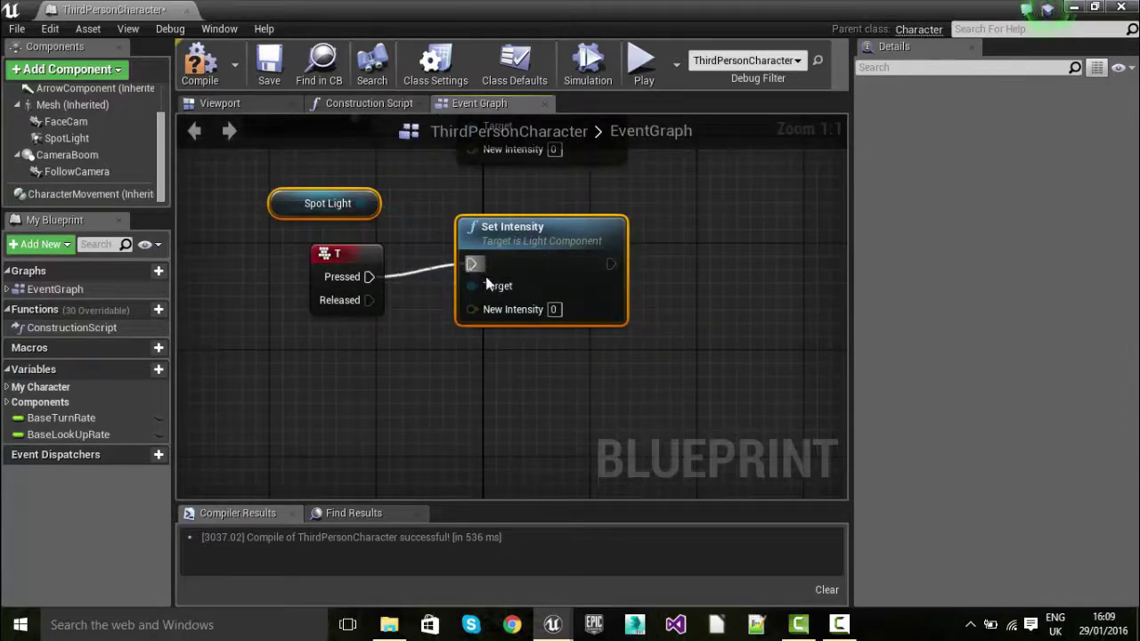
{"action": "left_click_drag", "start_coordinate": [361, 203], "coordinate": [472, 286]}
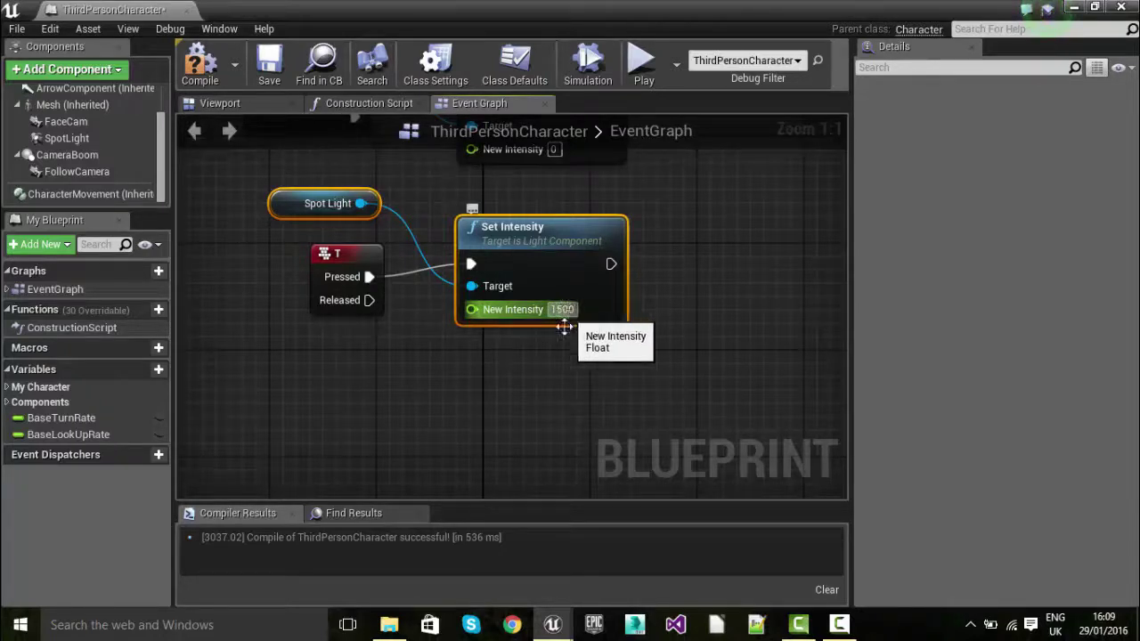
{"action": "left_click", "coordinate": [567, 388]}
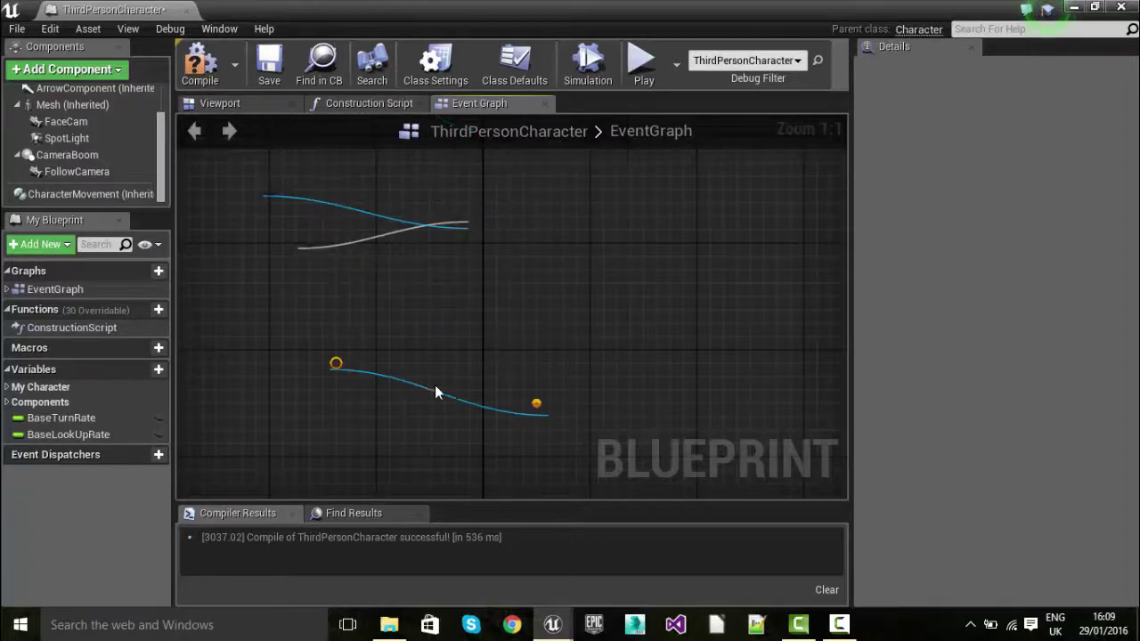
- Paste another Spot Light and Set Intensity pair below and run it from the T event's Released output
{"action": "key", "text": "ctrl+v"}
{"action": "left_click_drag", "start_coordinate": [543, 387], "coordinate": [503, 387]}
{"action": "left_click_drag", "start_coordinate": [369, 300], "coordinate": [470, 411]}
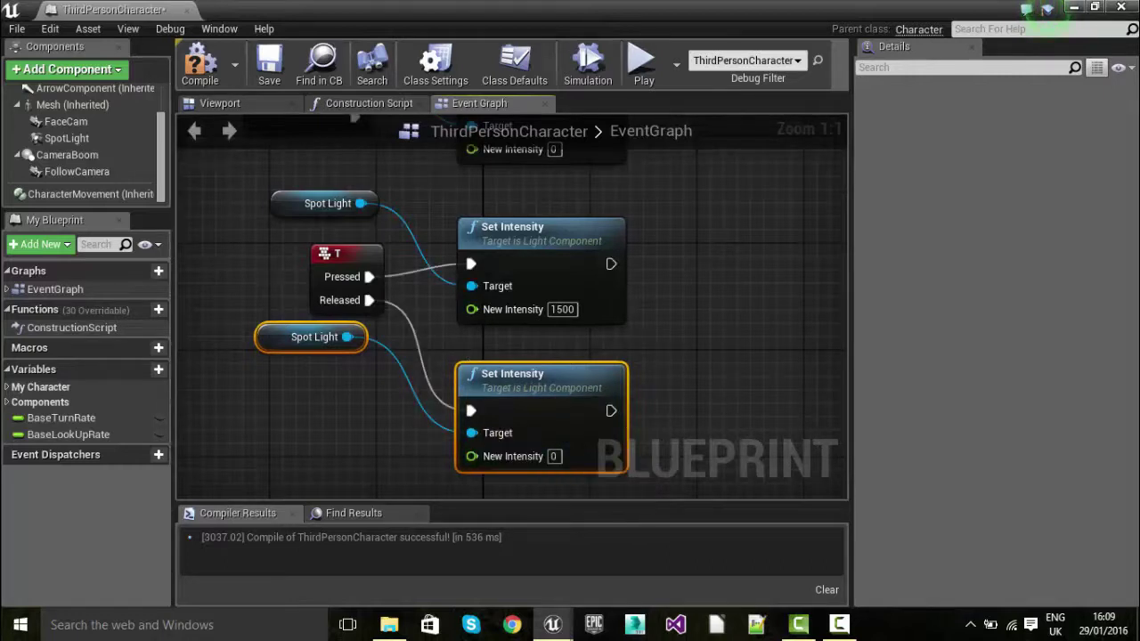
- Compile and save the ThirdPersonCharacter blueprint
{"action": "right_click_drag", "start_coordinate": [727, 400], "coordinate": [674, 342]}
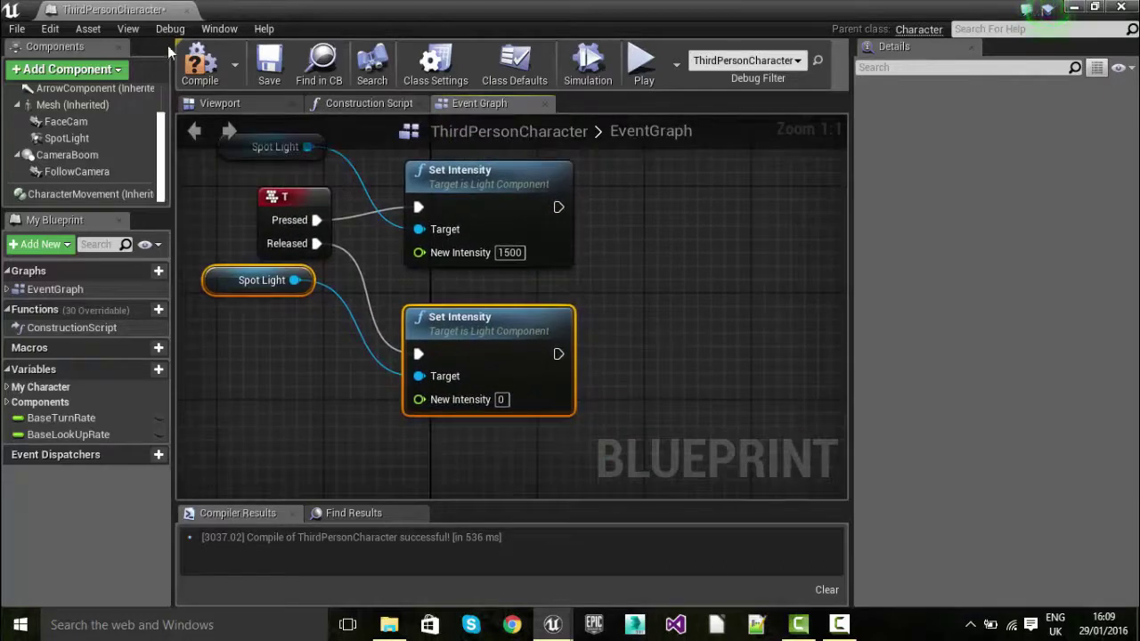
{"action": "left_click", "coordinate": [198, 64]}
{"action": "left_click", "coordinate": [267, 61]}
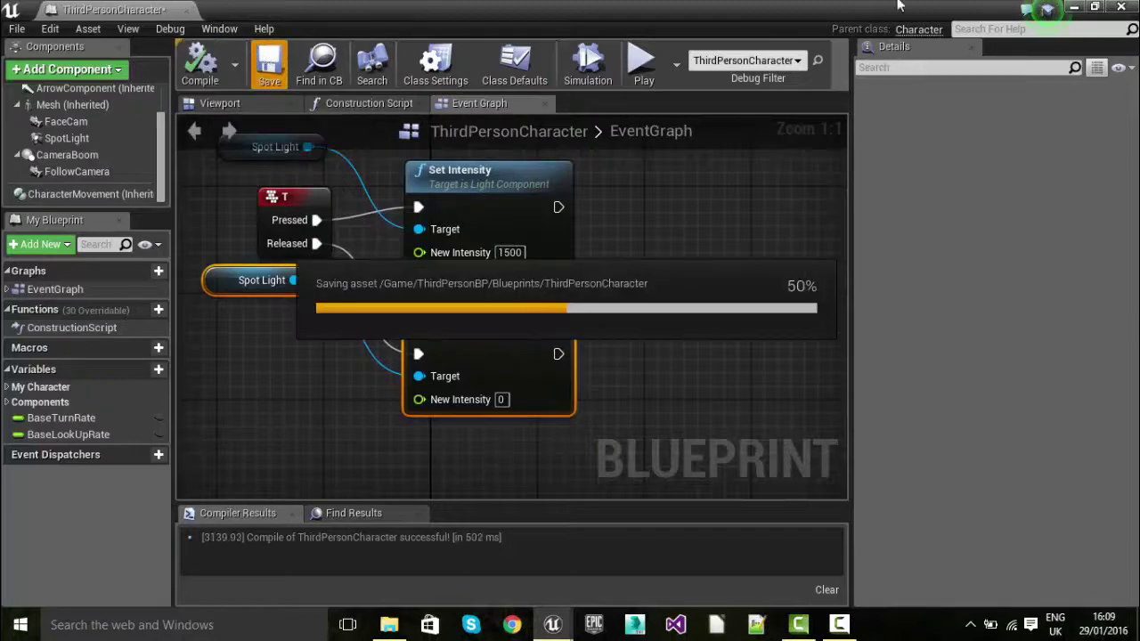
- Return to the level editor, play the level in the viewport to test the T-key flashlight, and end the play session
{"action": "left_click", "coordinate": [1073, 7]}
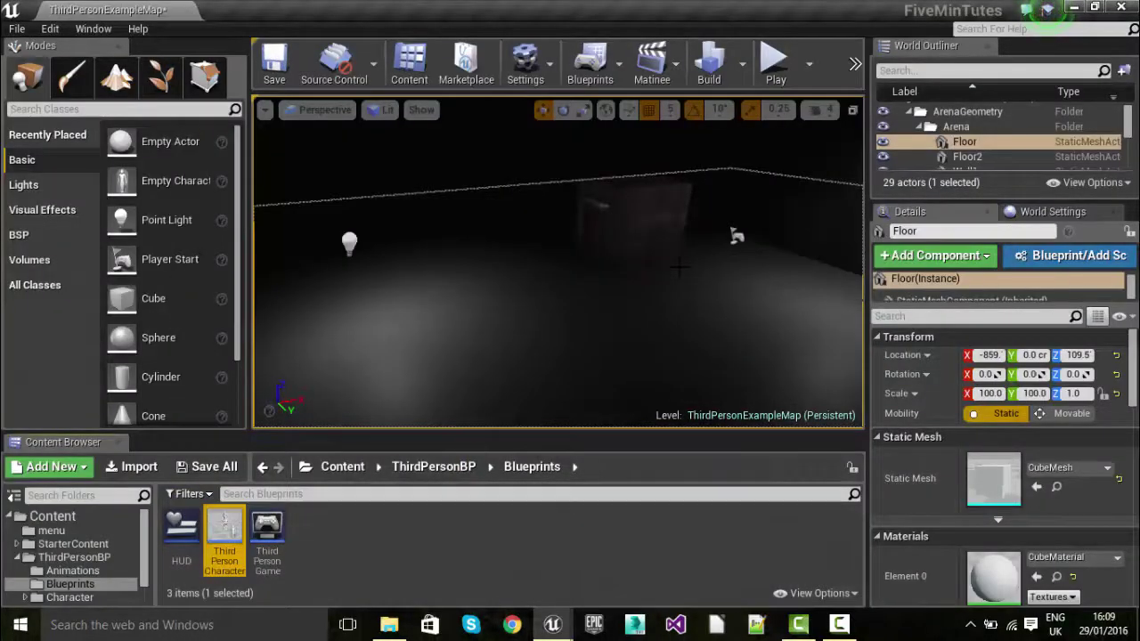
{"action": "left_click", "coordinate": [767, 89]}
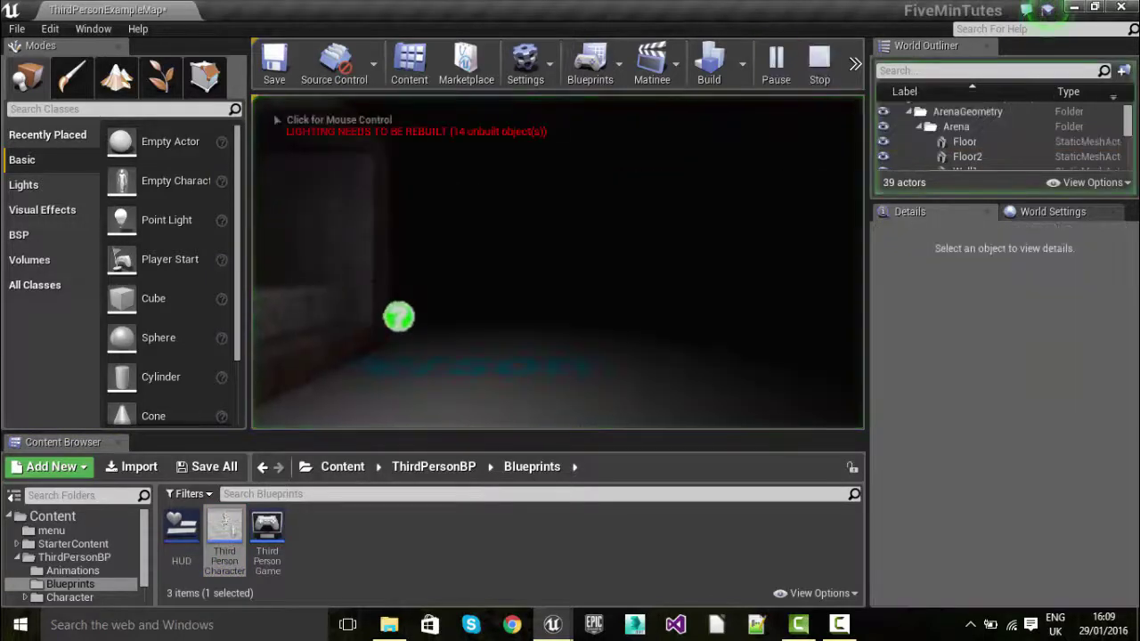
{"action": "left_click", "coordinate": [398, 317]}
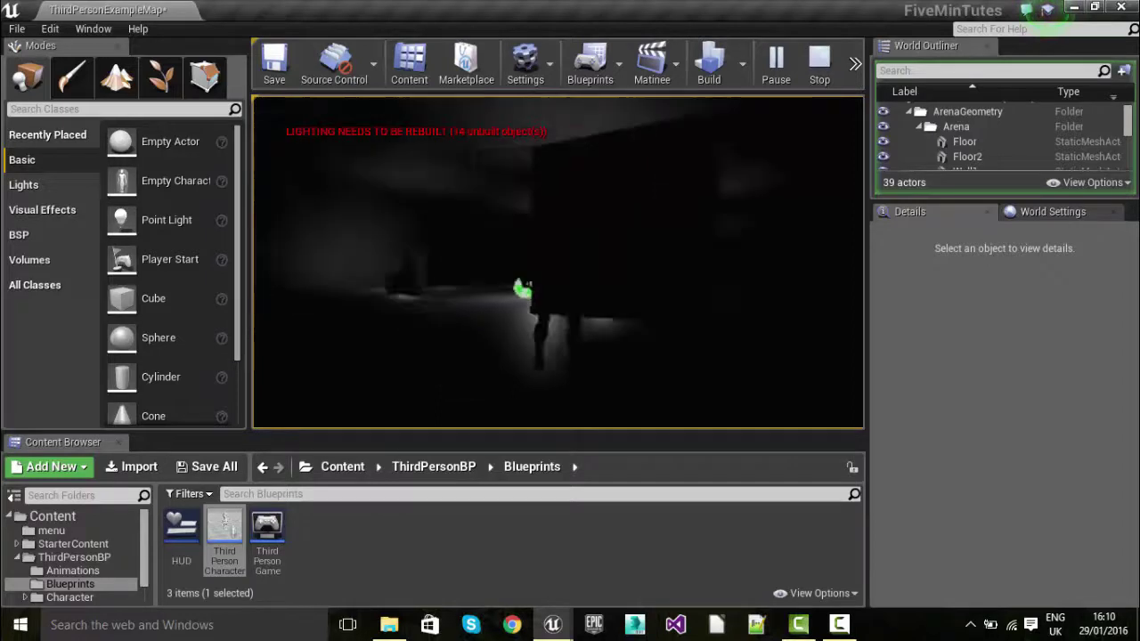
{"action": "key", "text": "Escape"}
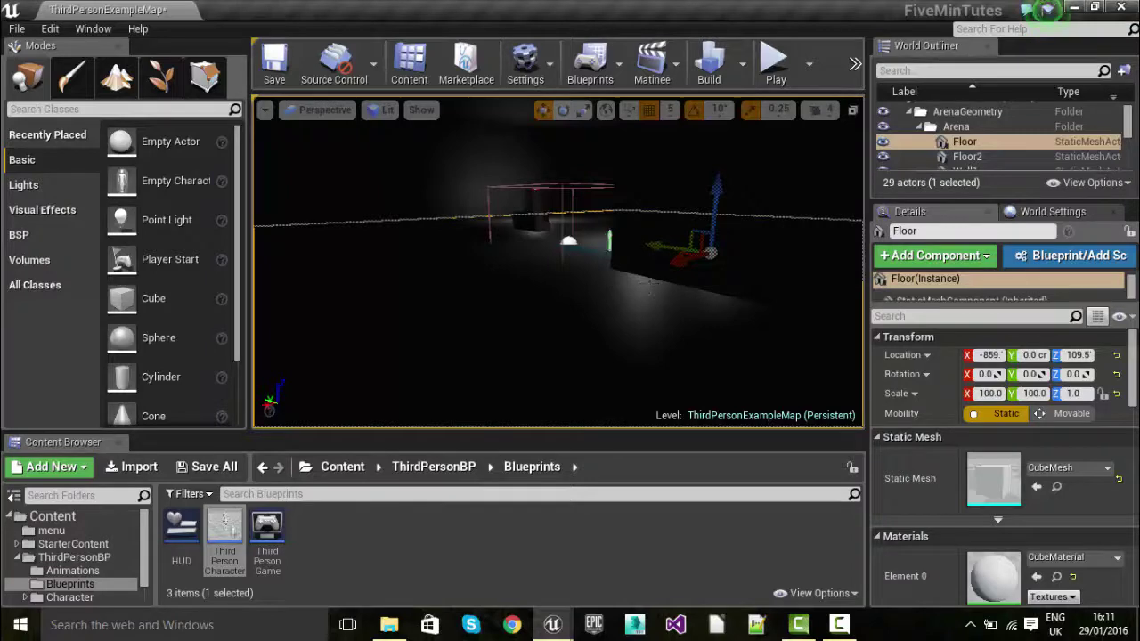
{"action": "left_click", "coordinate": [342, 515]}
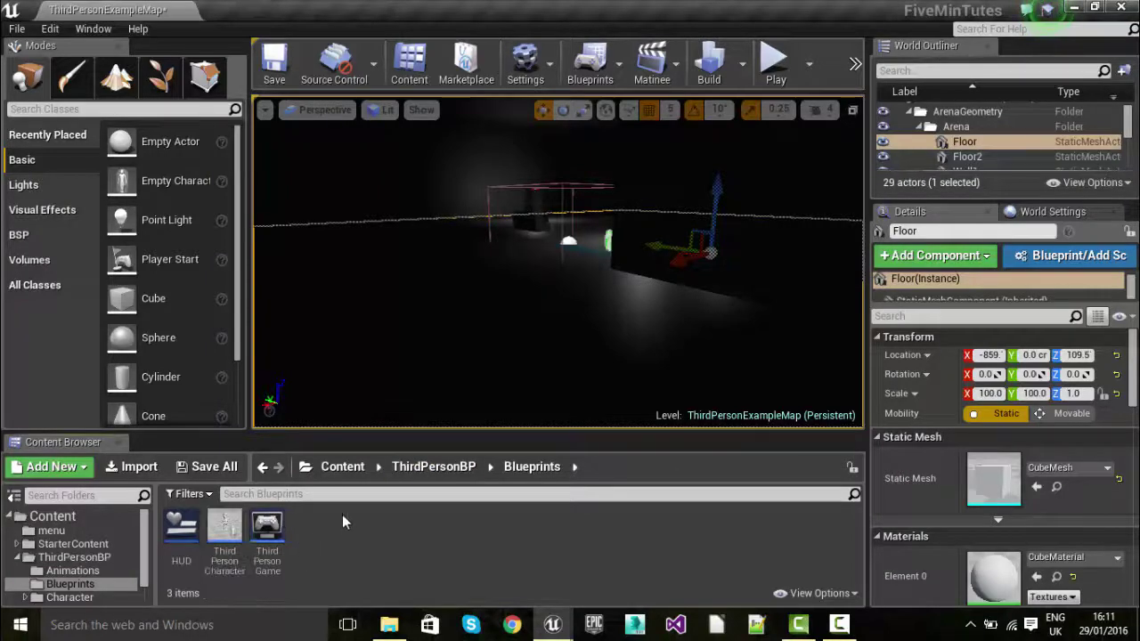